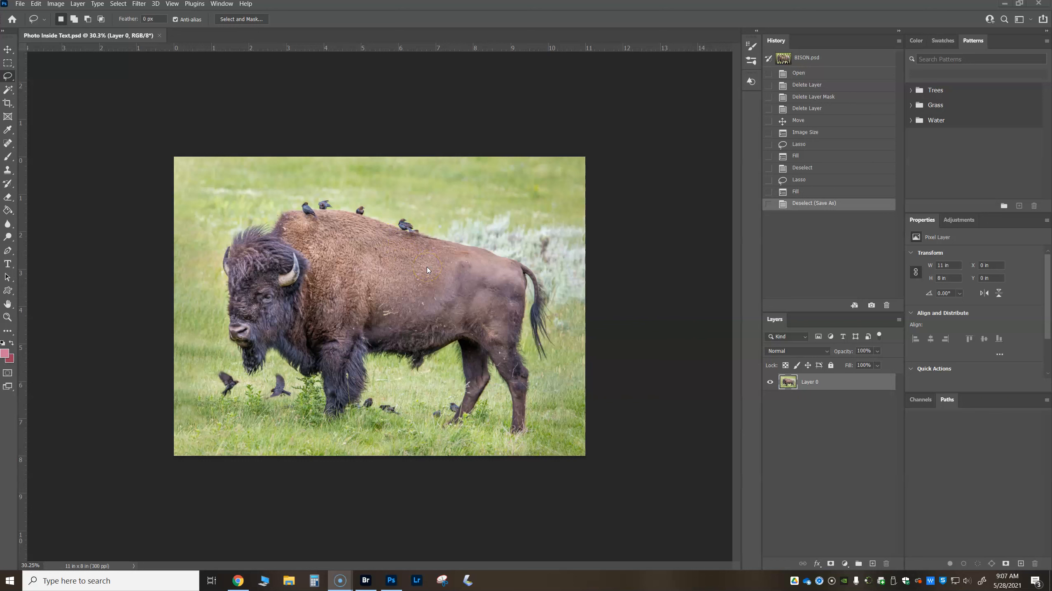
# - Add the horizontal text BISON in black Cooper Black at 72 pt below the bison's head
pyautogui.click(7, 268)
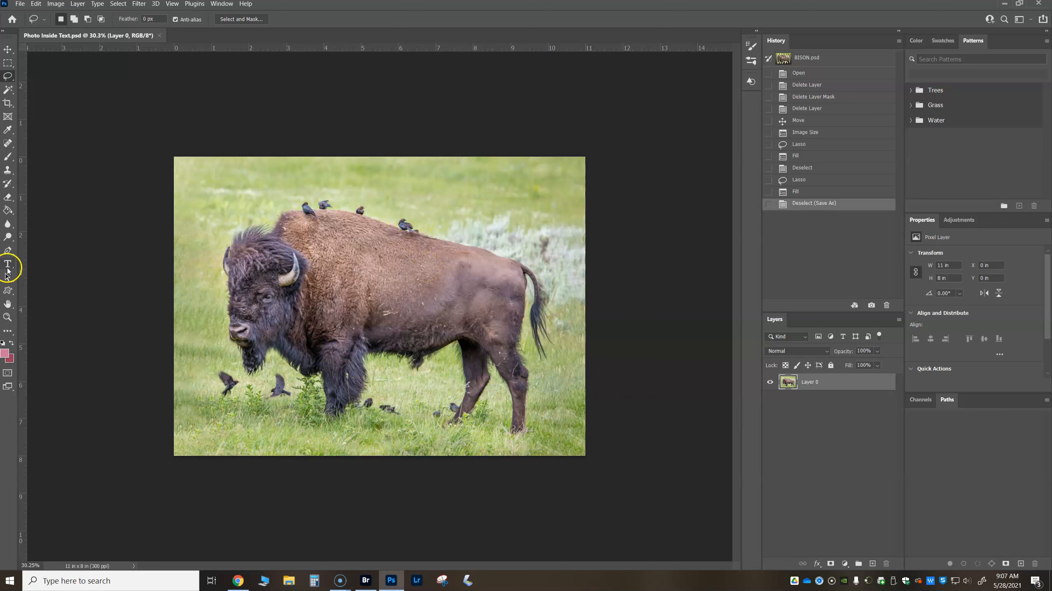
pyautogui.click(8, 267)
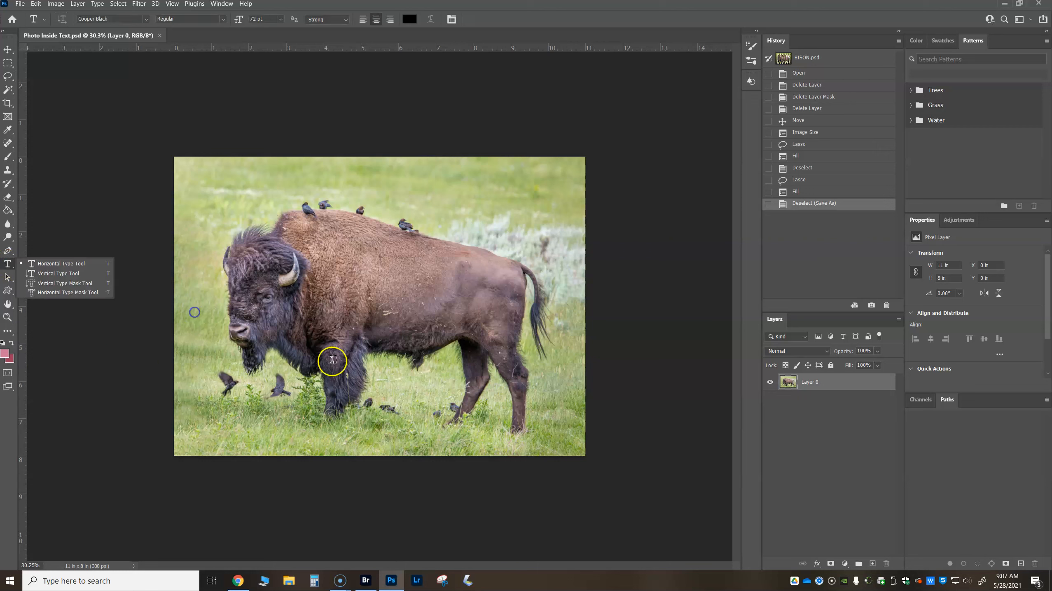
pyautogui.click(269, 360)
pyautogui.click(265, 361)
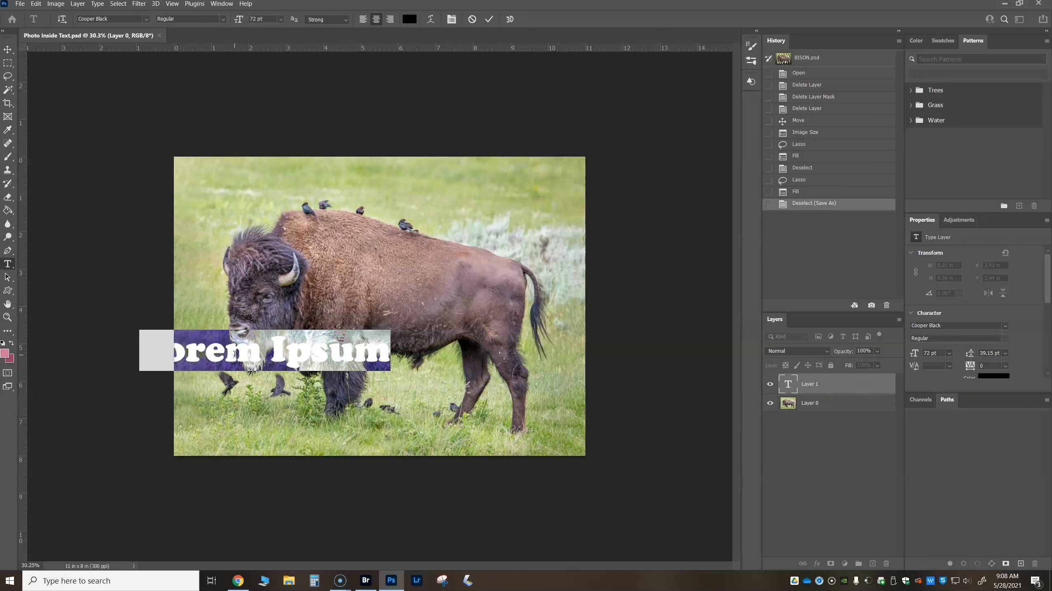
pyautogui.write('BISON')
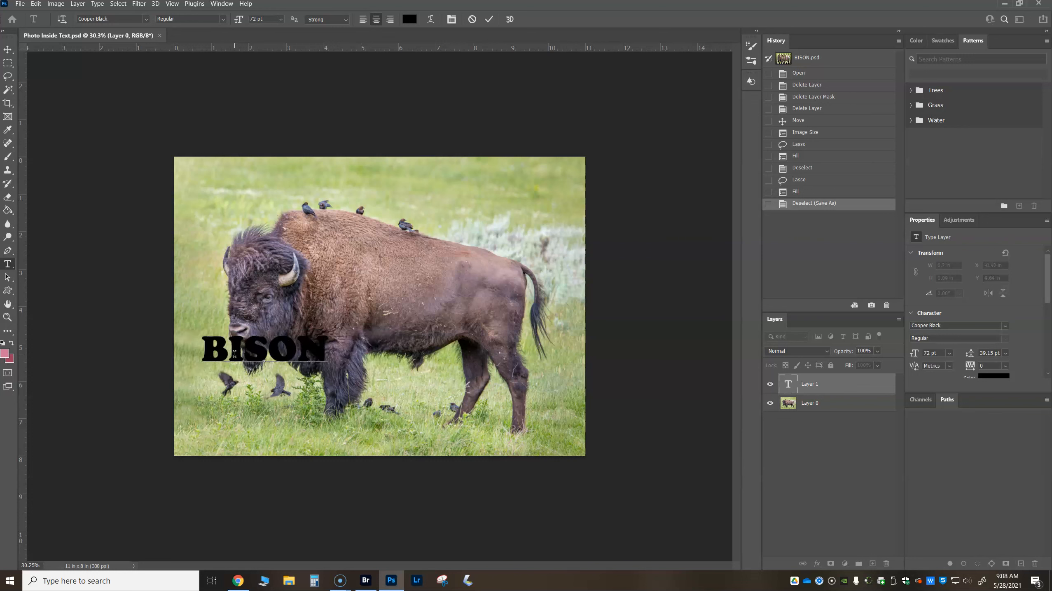
pyautogui.click(7, 250)
# - Draw a text box about 7.4 by 2.9 in over the upper part of the photo and enter BISON
pyautogui.click(8, 264)
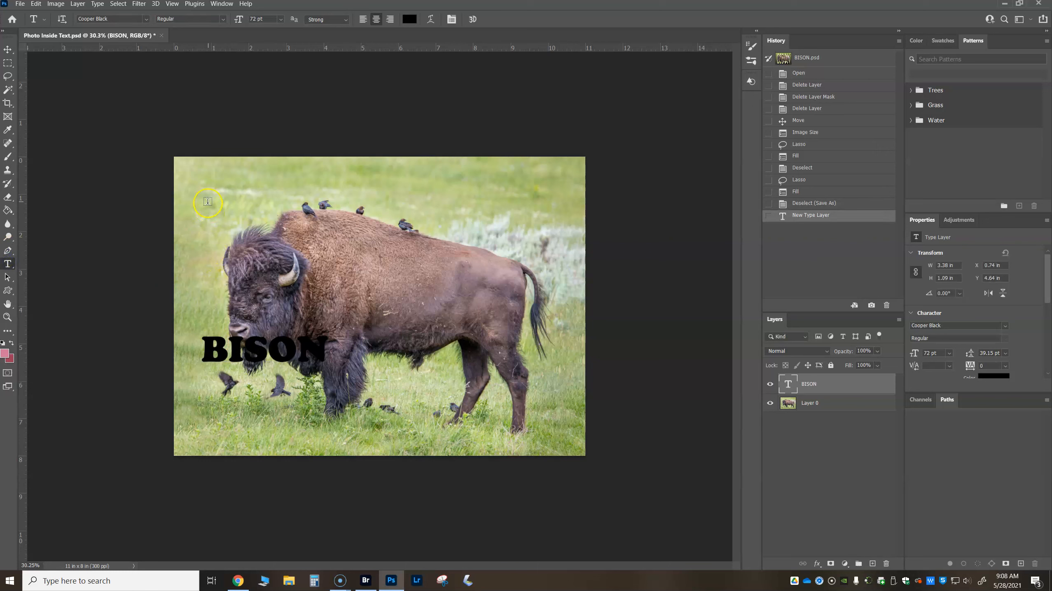
pyautogui.moveTo(205, 178); pyautogui.dragTo(482, 285)
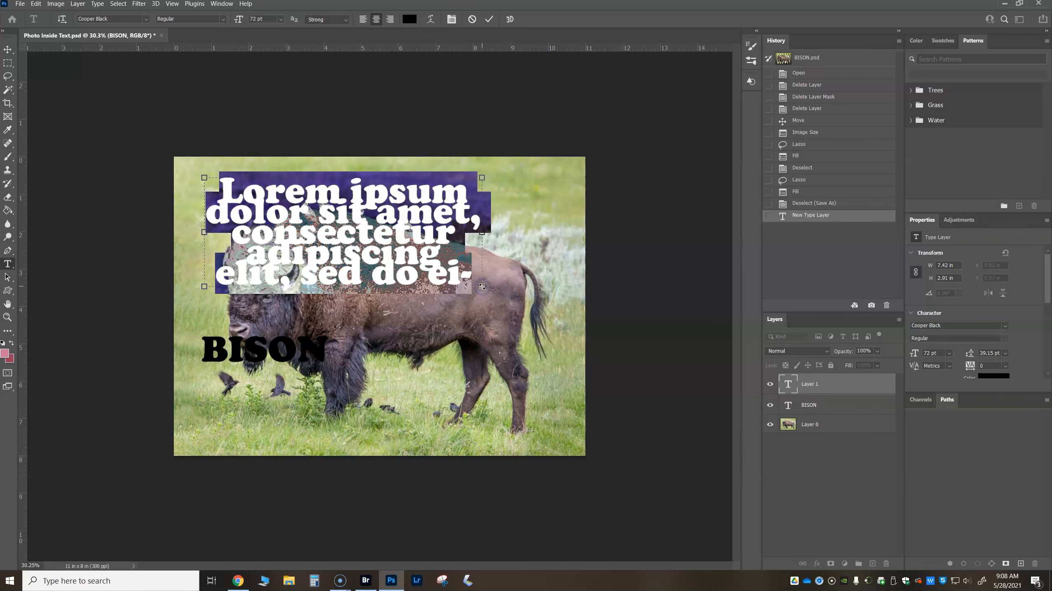
pyautogui.write('BISON')
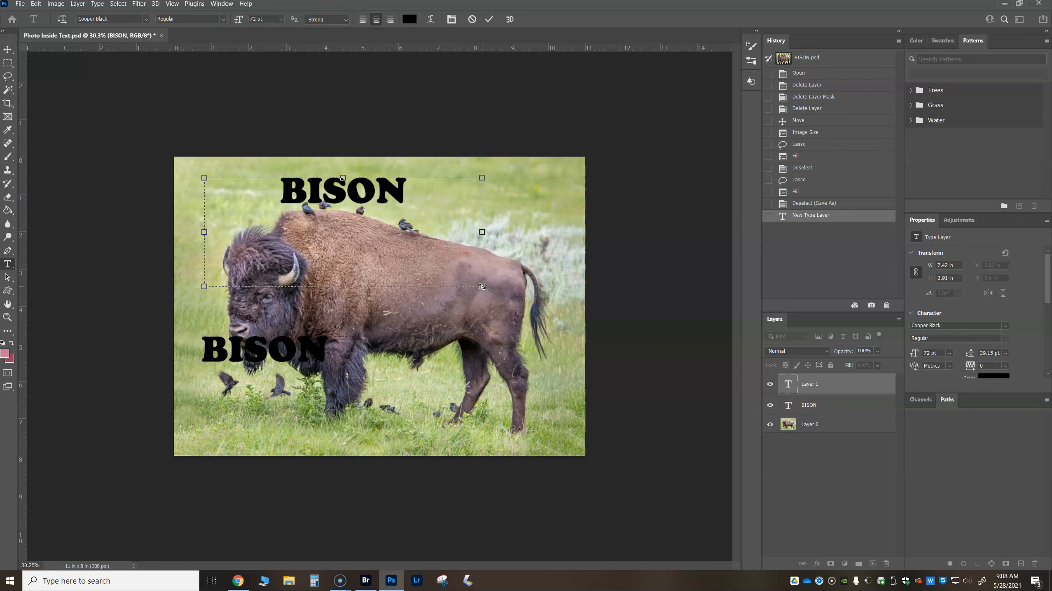
# - Set the font size of the boxed BISON text to 772 pt
pyautogui.doubleClick(336, 190)
pyautogui.click(283, 18)
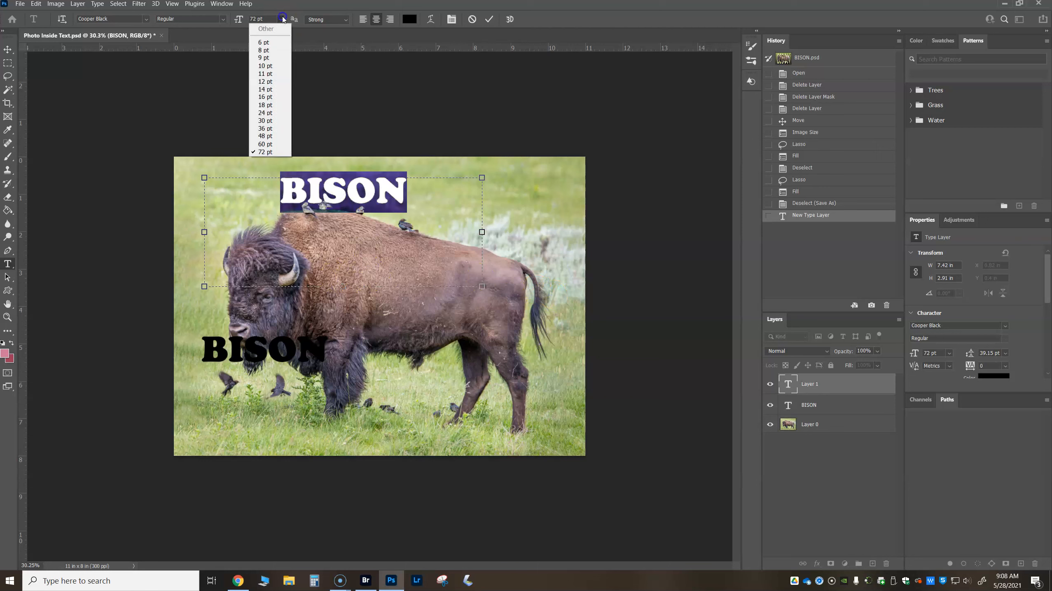
pyautogui.click(254, 19)
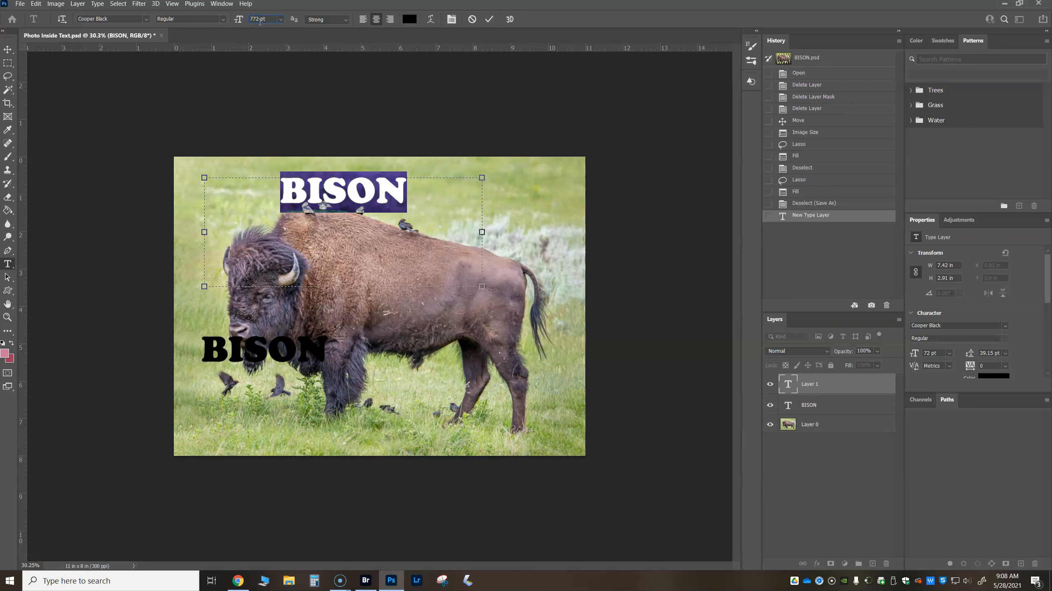
pyautogui.write('7')
pyautogui.press('Return')
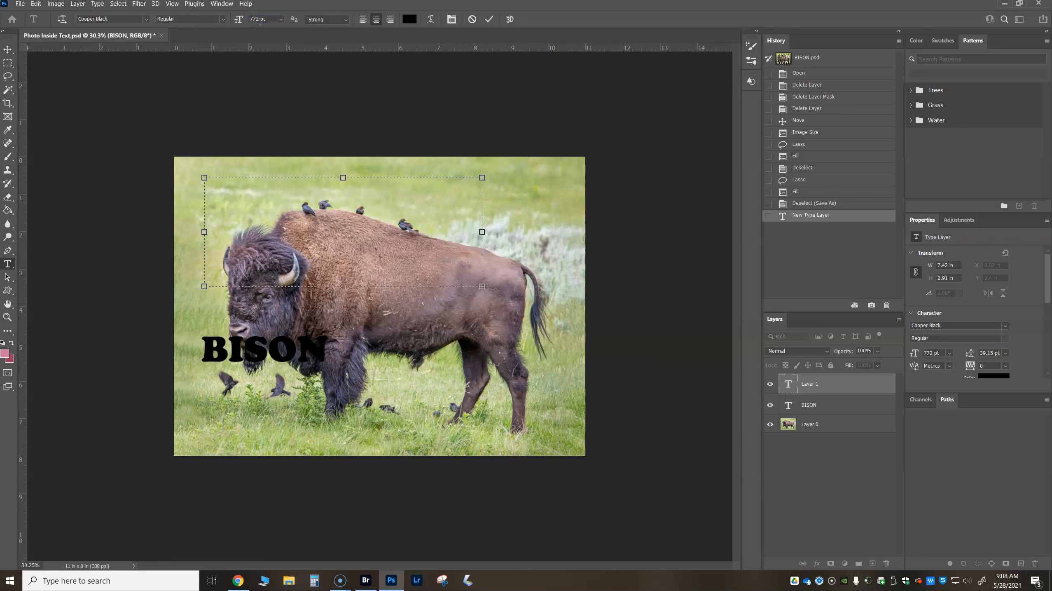
# - Extend the text box to just below the photo and past its right edge, adding an S to the text
pyautogui.click(401, 226)
pyautogui.moveTo(352, 291); pyautogui.dragTo(353, 459)
pyautogui.write('S')
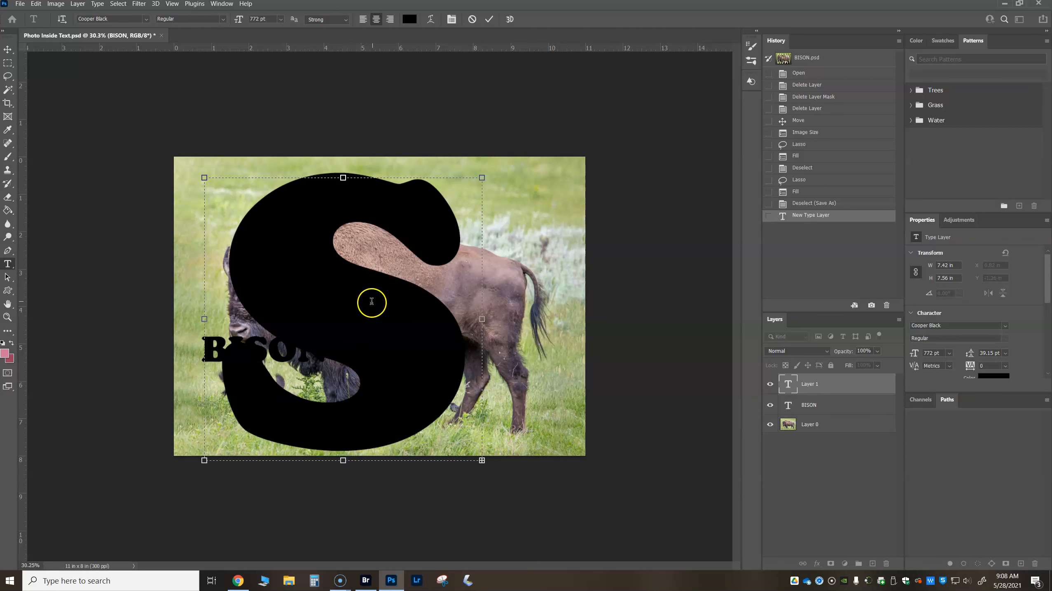
pyautogui.moveTo(482, 318); pyautogui.dragTo(618, 319)
pyautogui.click(810, 404)
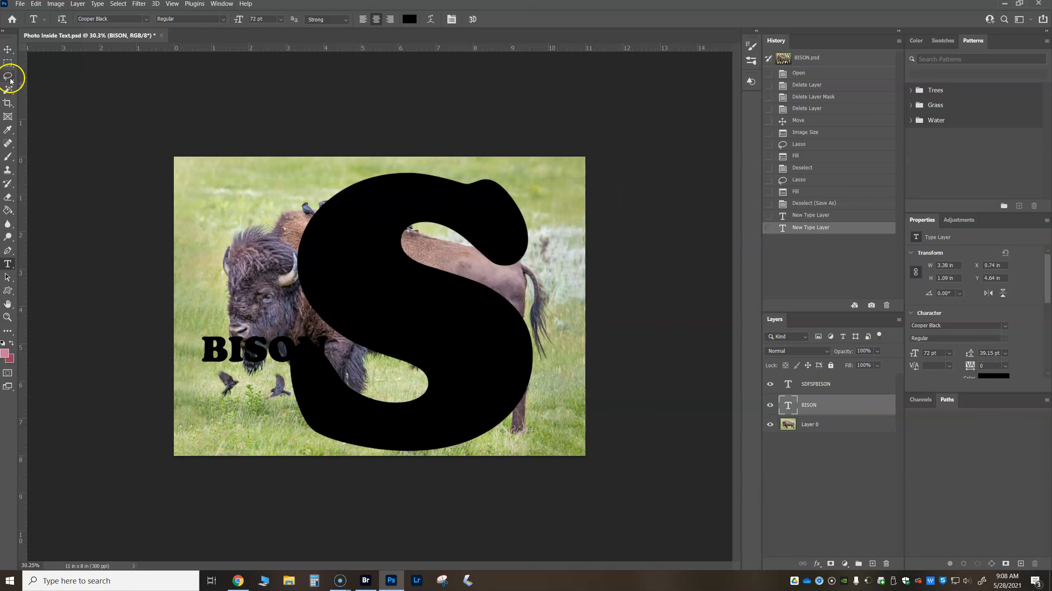
# - Move the oversized S text about 0.6 in right and 0.2 in up, and delete its layer
pyautogui.click(7, 49)
pyautogui.moveTo(413, 327); pyautogui.dragTo(436, 323)
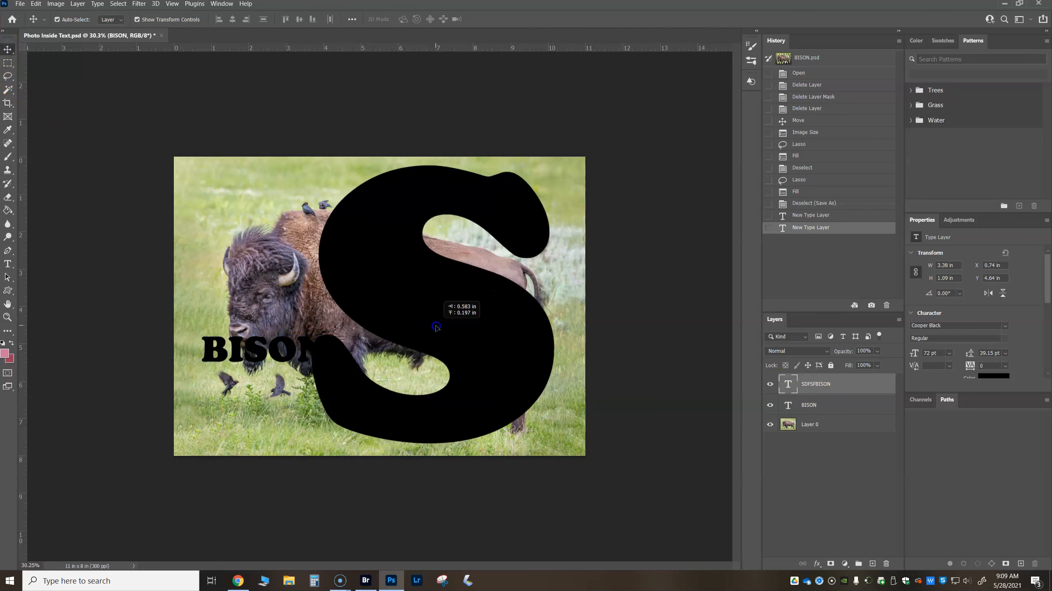
pyautogui.moveTo(817, 384); pyautogui.dragTo(886, 564)
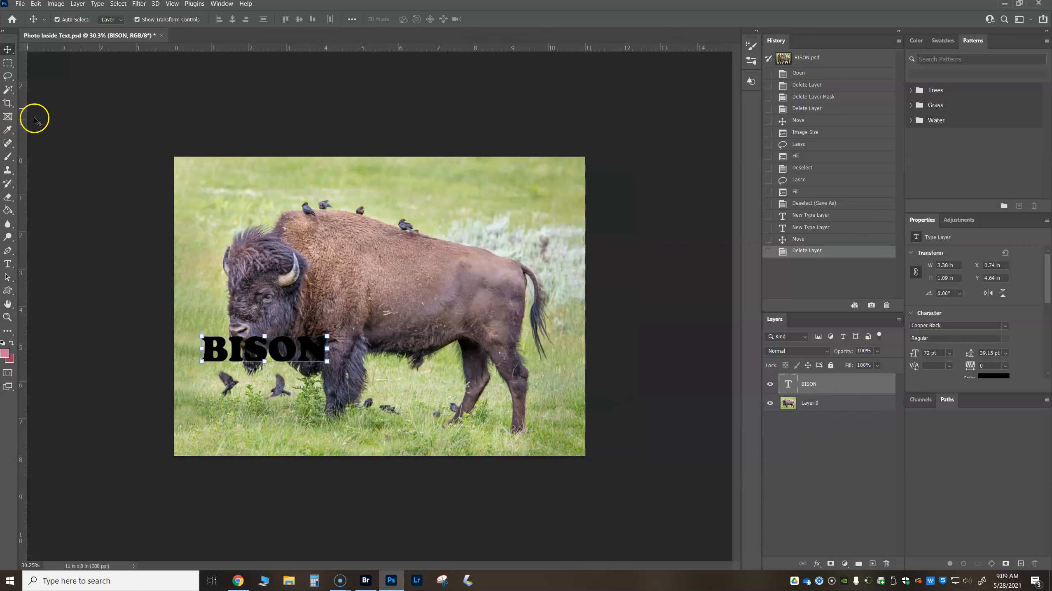
# - Stretch the BISON text to about 320% width and 1017% height so it nearly fills the photo, and shift it slightly down
pyautogui.moveTo(294, 348); pyautogui.dragTo(585, 517)
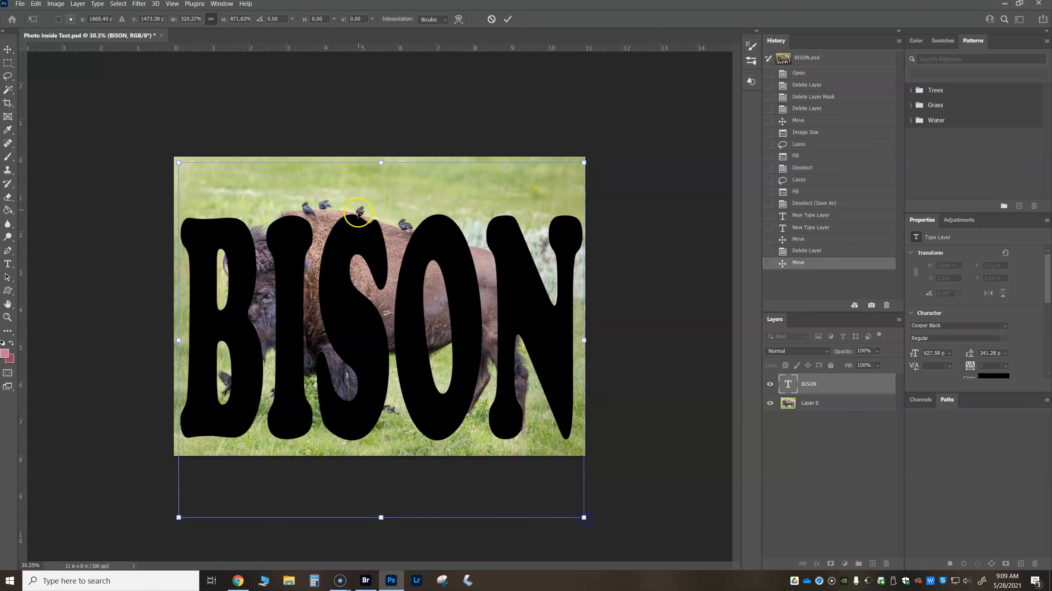
pyautogui.moveTo(383, 159); pyautogui.dragTo(384, 103)
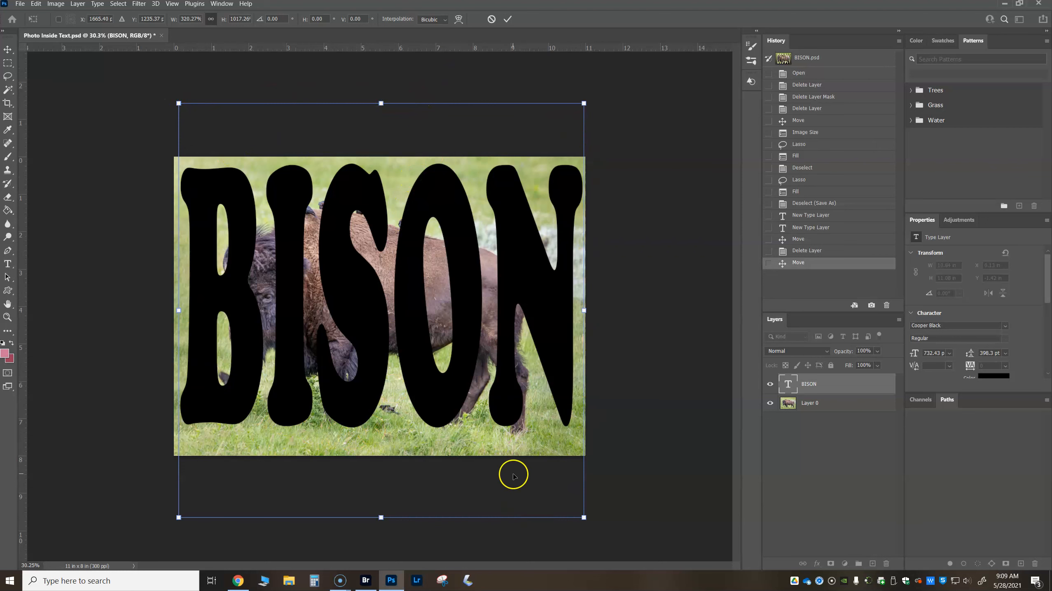
pyautogui.scroll(-5, 512, 474)
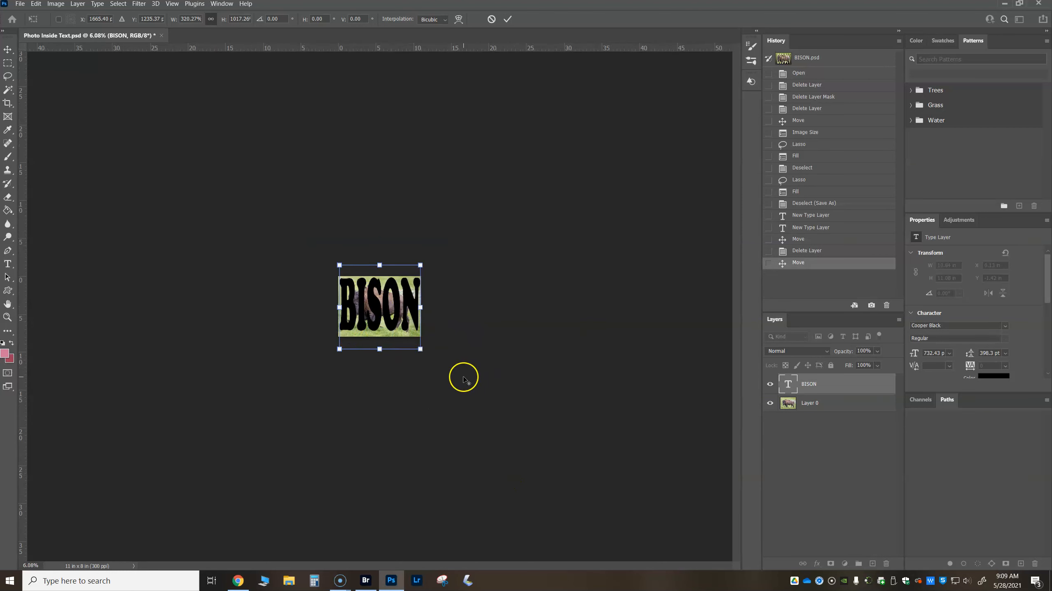
pyautogui.scroll(5, 401, 339)
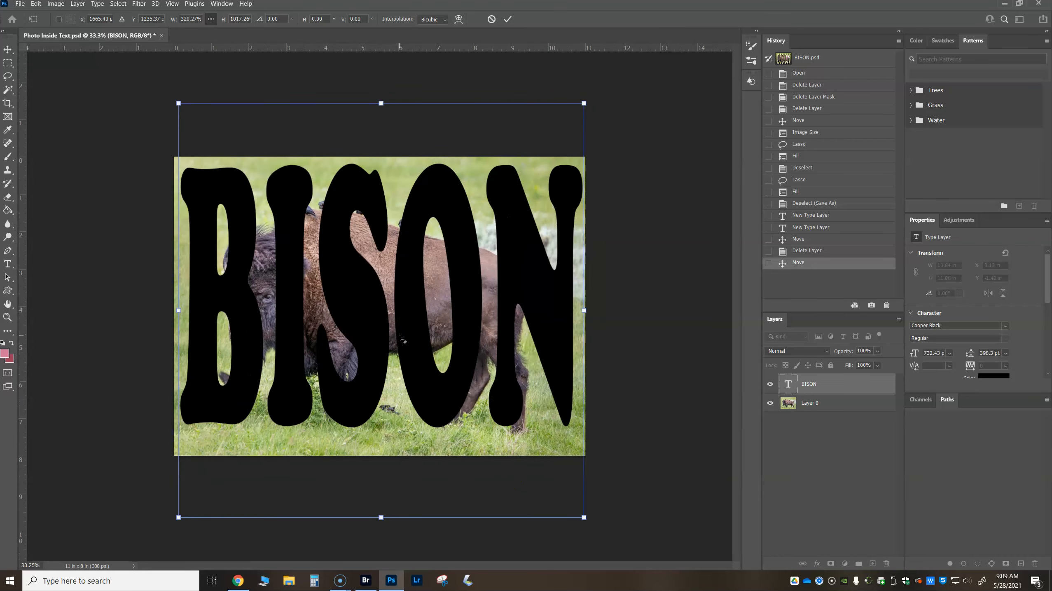
pyautogui.scroll(-1, 402, 340)
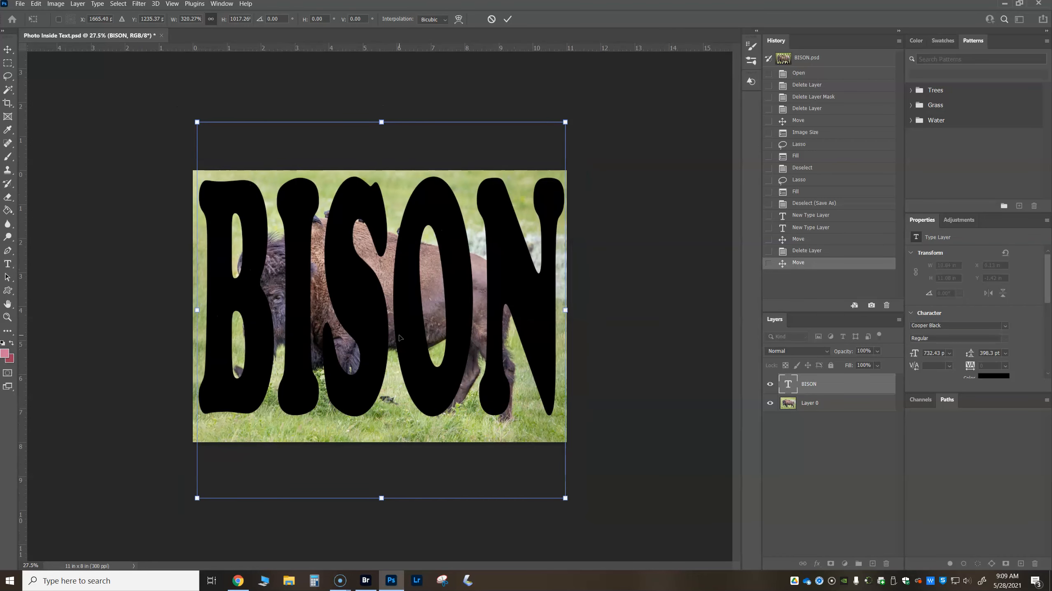
pyautogui.press('Return')
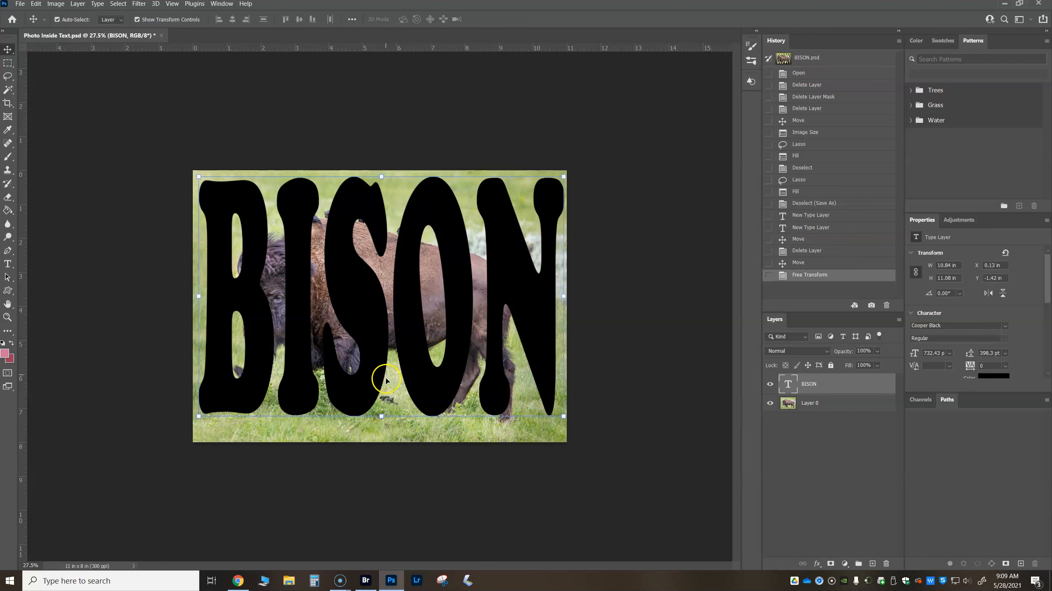
pyautogui.click(366, 368)
pyautogui.moveTo(367, 368); pyautogui.dragTo(365, 373)
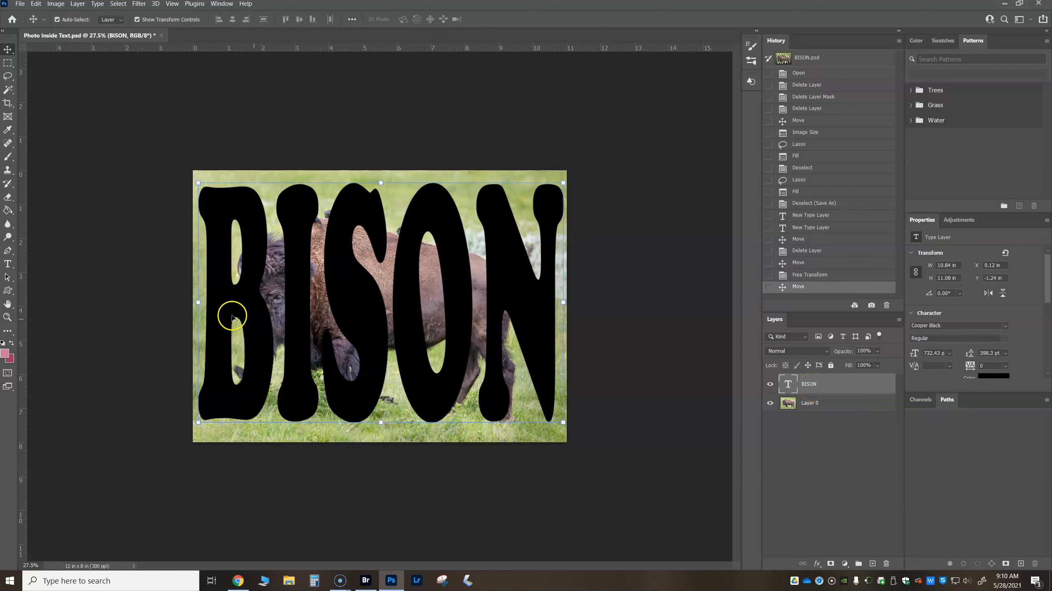
# - Preview other fonts on the BISON text, such as Constantia, Elephant and Franklin Gothic Heavy
pyautogui.click(7, 263)
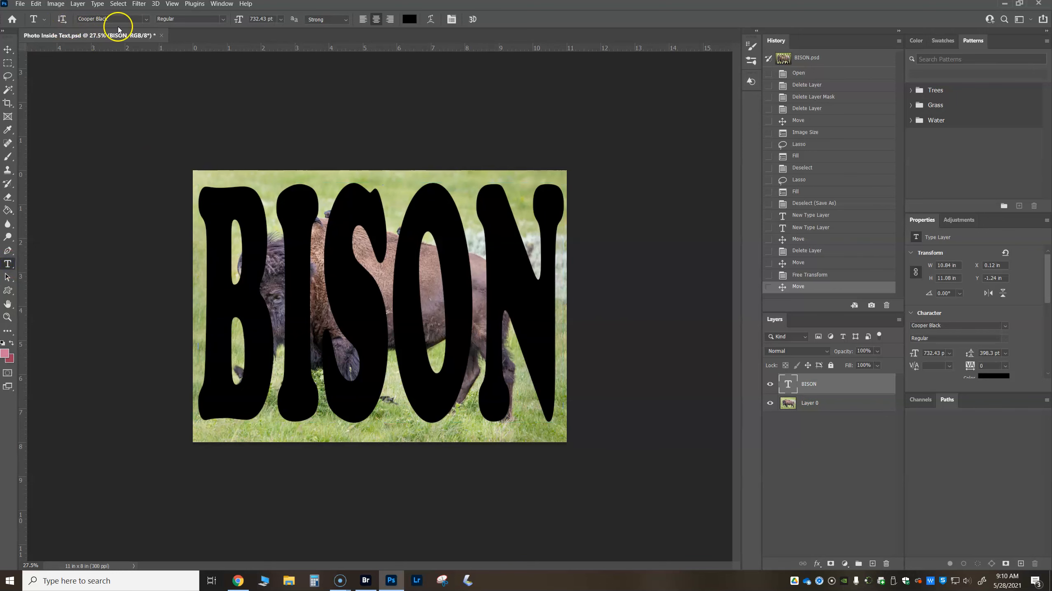
pyautogui.click(147, 19)
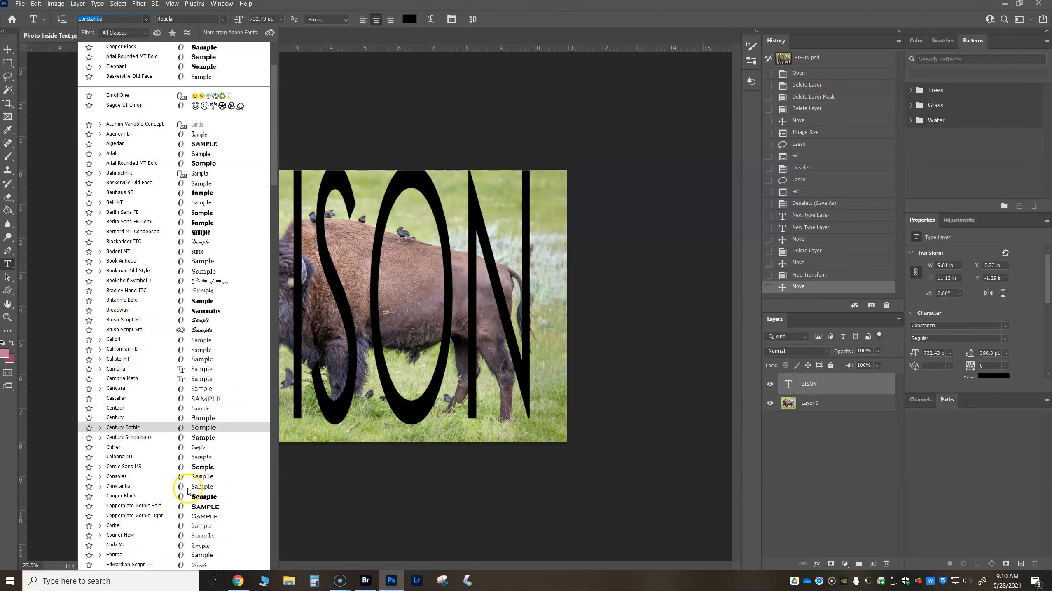
pyautogui.scroll(-8, 207, 492)
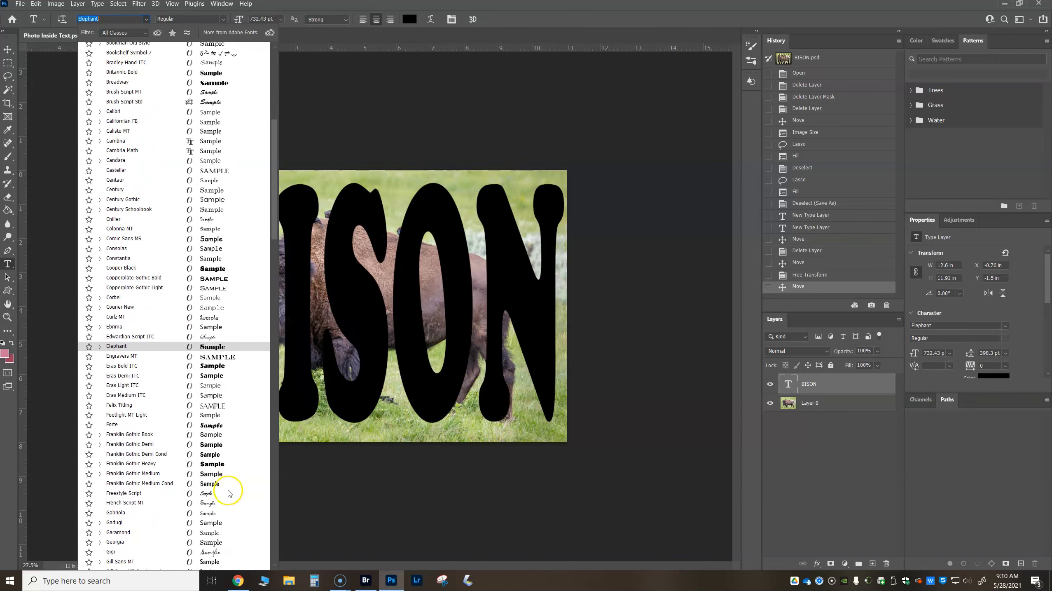
pyautogui.scroll(-1, 229, 493)
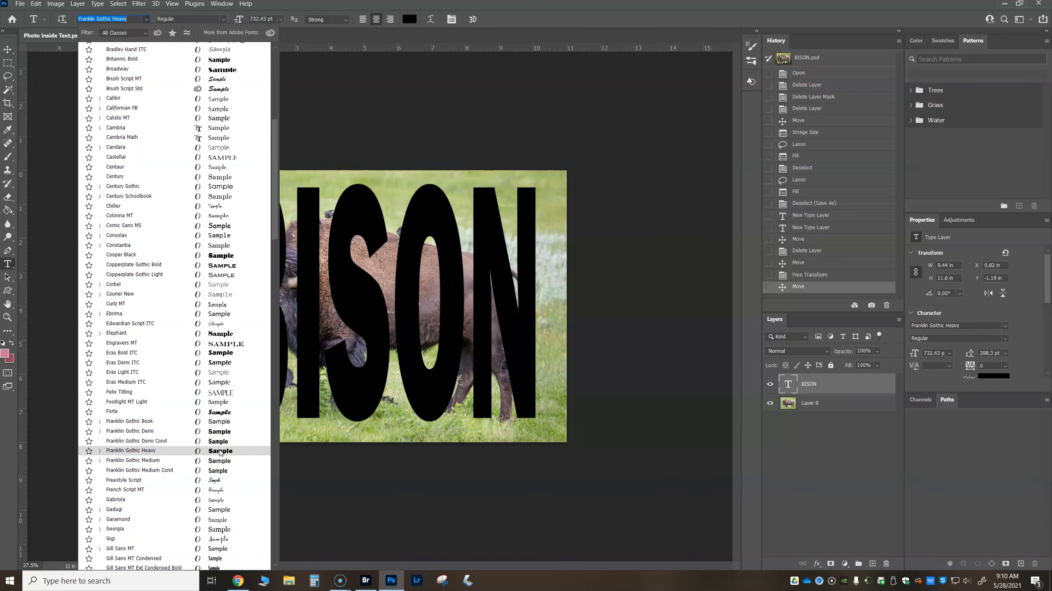
pyautogui.click(442, 62)
pyautogui.click(232, 240)
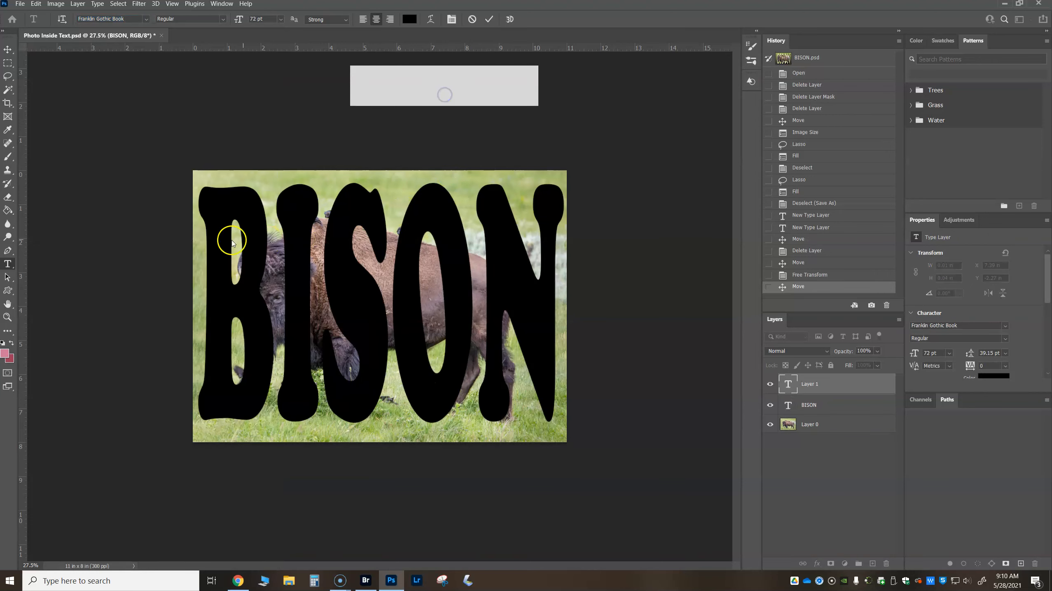
pyautogui.moveTo(821, 384); pyautogui.dragTo(886, 563)
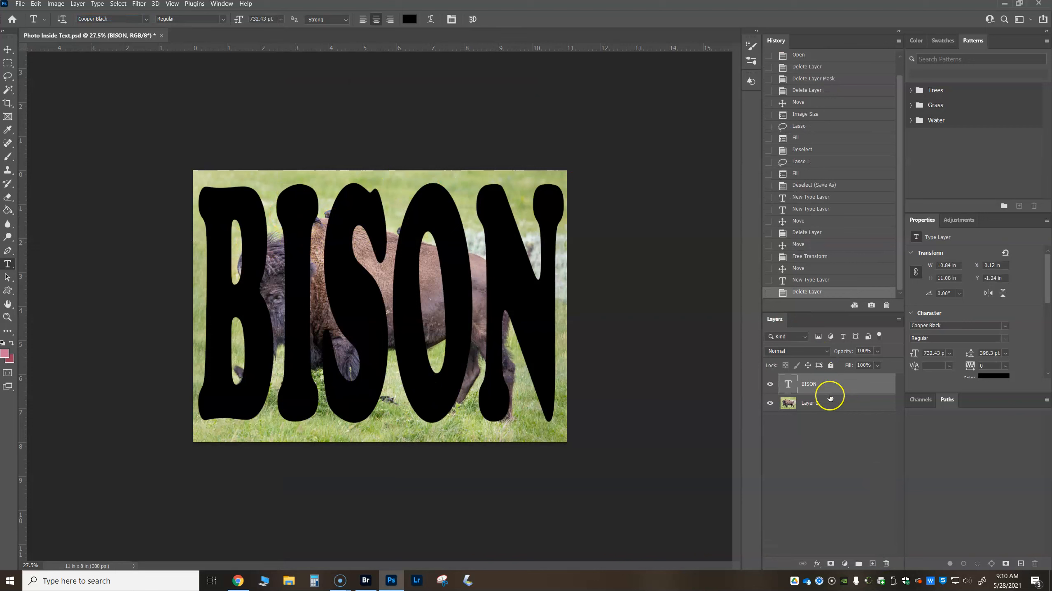
# - Place the BISON text layer beneath the photo layer and clip the photo to the text with a clipping mask
pyautogui.moveTo(820, 392); pyautogui.dragTo(848, 450)
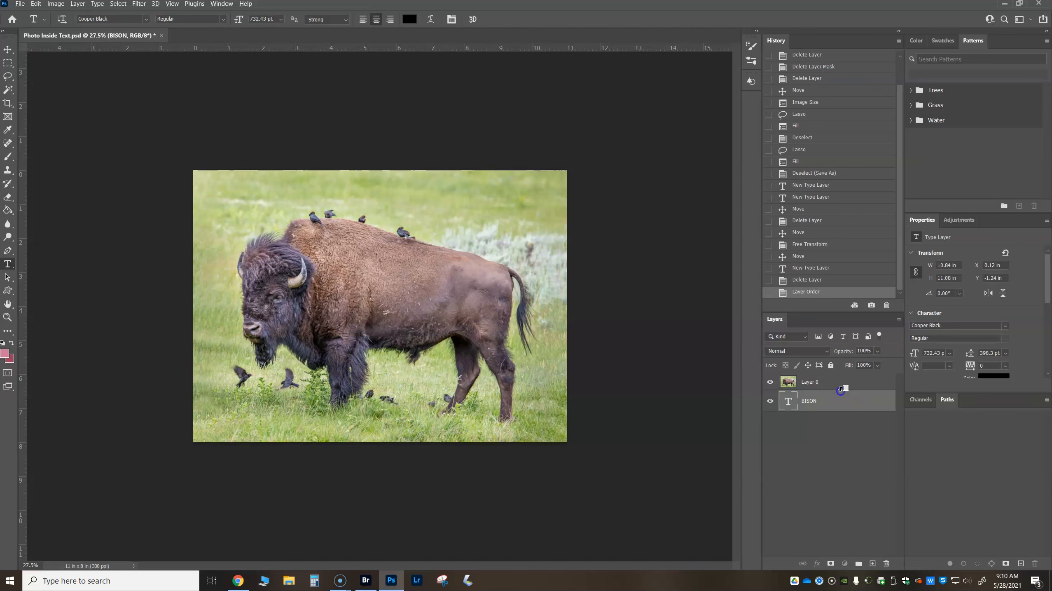
pyautogui.keyDown('alt'); pyautogui.click(840, 389); pyautogui.keyUp('alt')
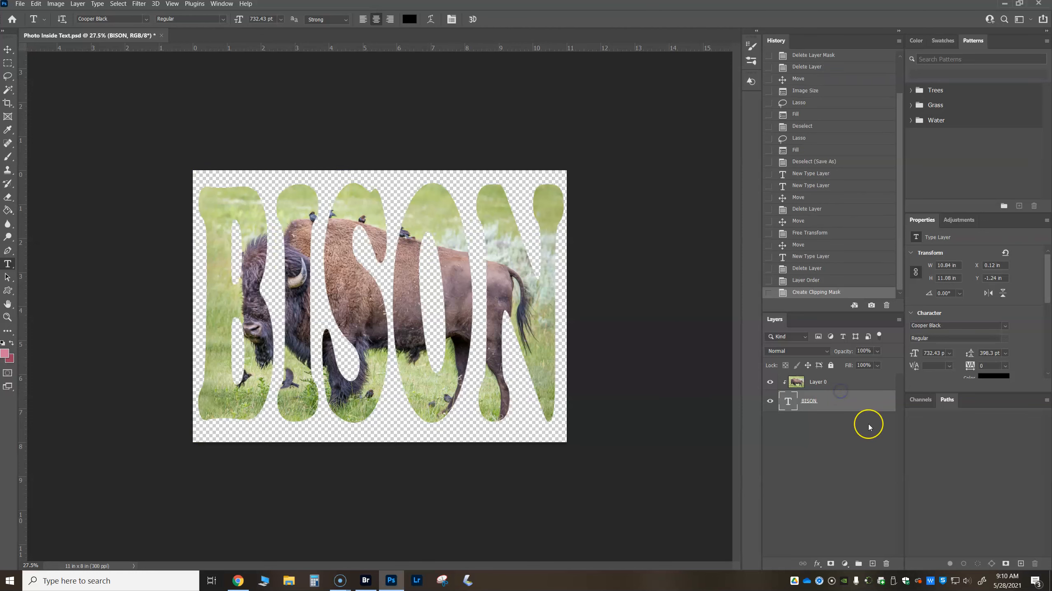
pyautogui.keyDown('alt'); pyautogui.click(860, 389); pyautogui.keyUp('alt')
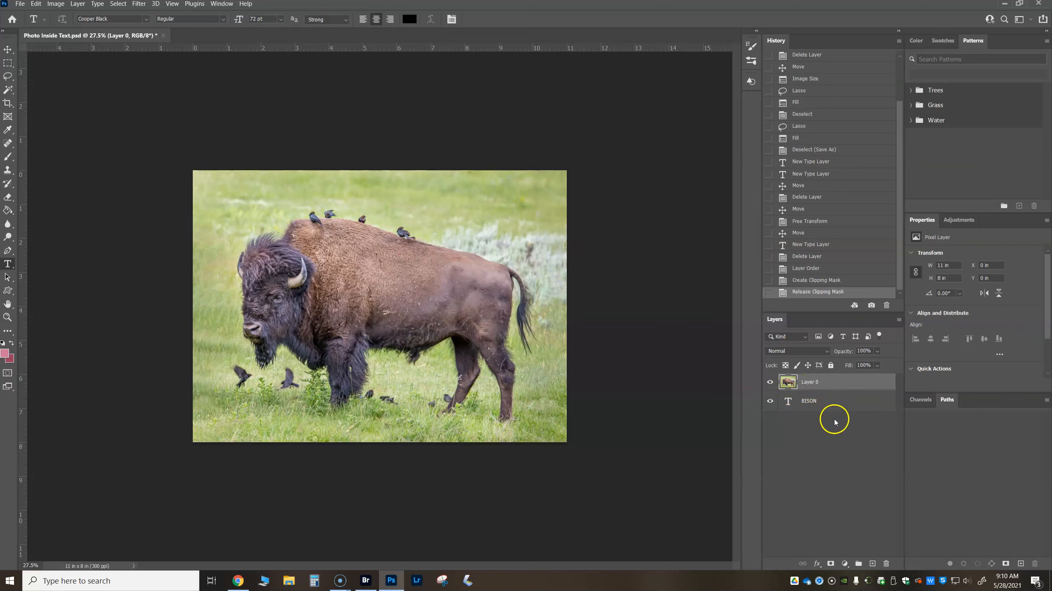
pyautogui.keyDown('alt'); pyautogui.click(851, 390); pyautogui.keyUp('alt')
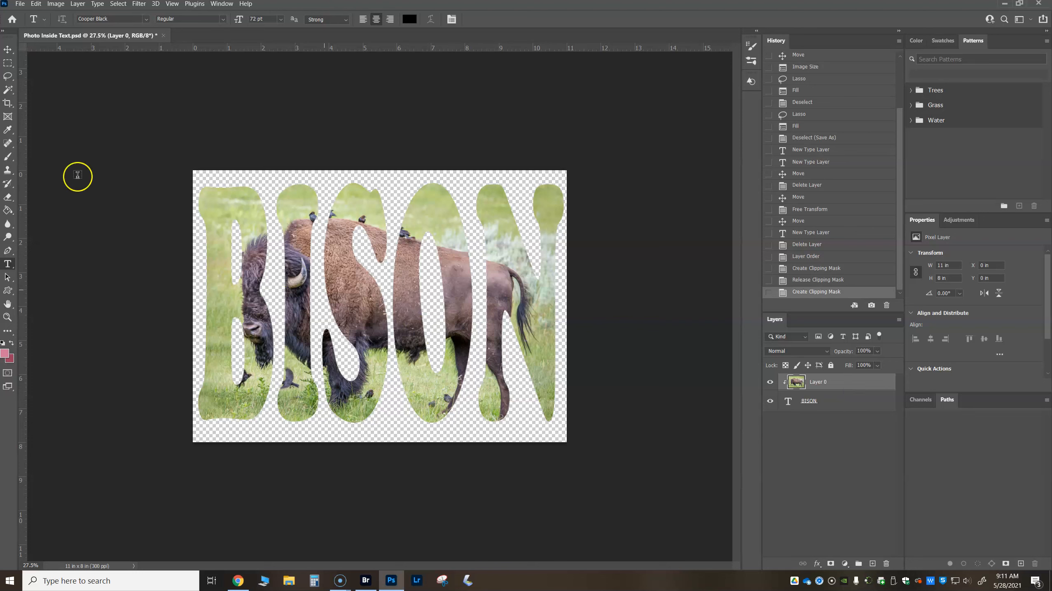
# - Move the clipped photo about 0.98 in left and 0.11 in up within the BISON letters
pyautogui.click(7, 50)
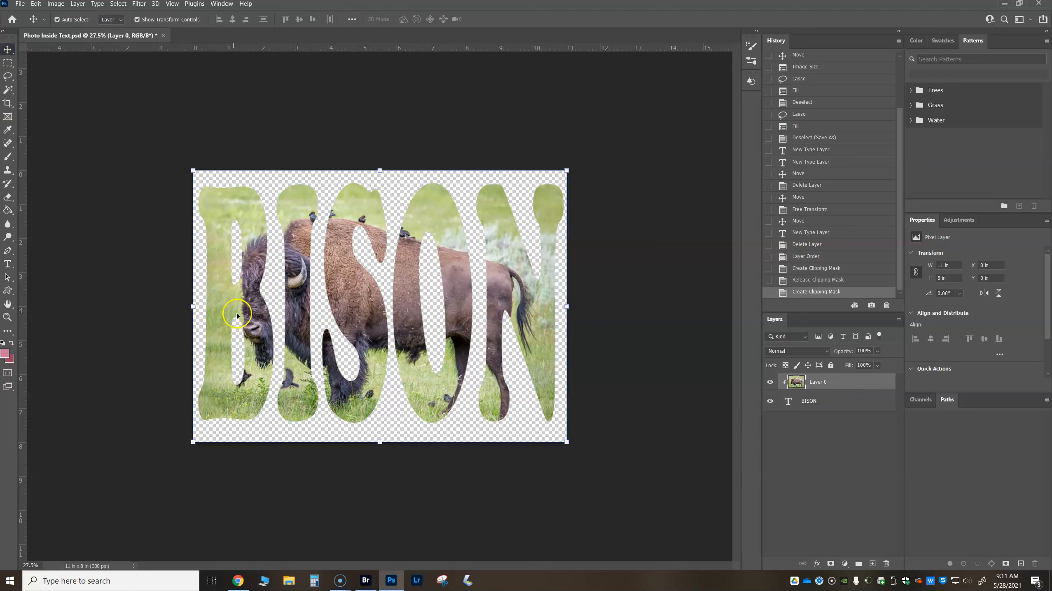
pyautogui.moveTo(251, 310)
pyautogui.mouseDown()
pyautogui.moveTo(223, 317)
pyautogui.moveTo(252, 303)
pyautogui.mouseUp()
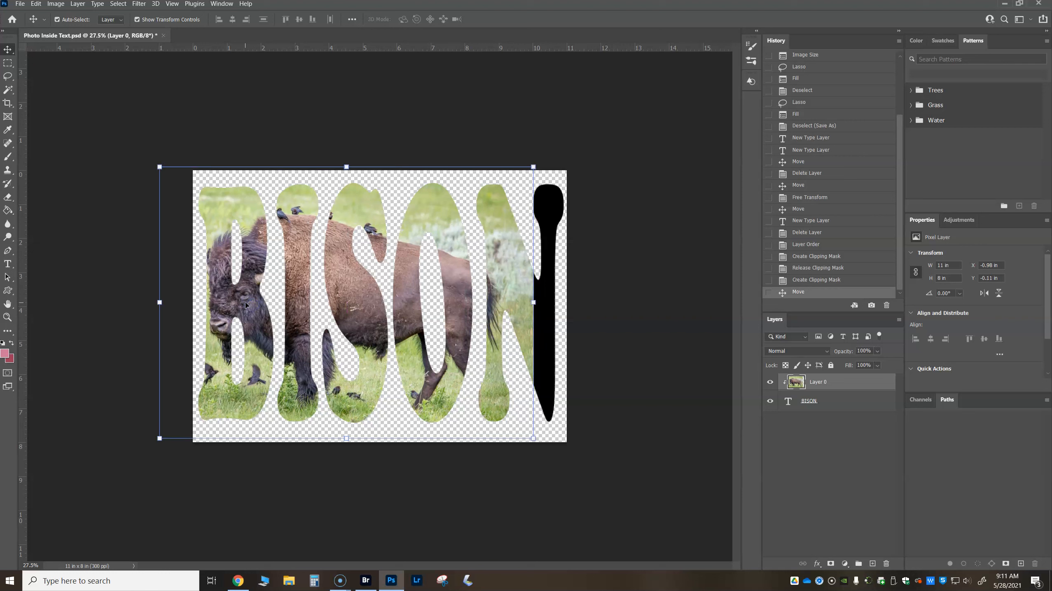
# - Scale the BISON text layer proportionally about its centre to about 86.43%, roughly 9.37 by 9.58 in
pyautogui.click(810, 402)
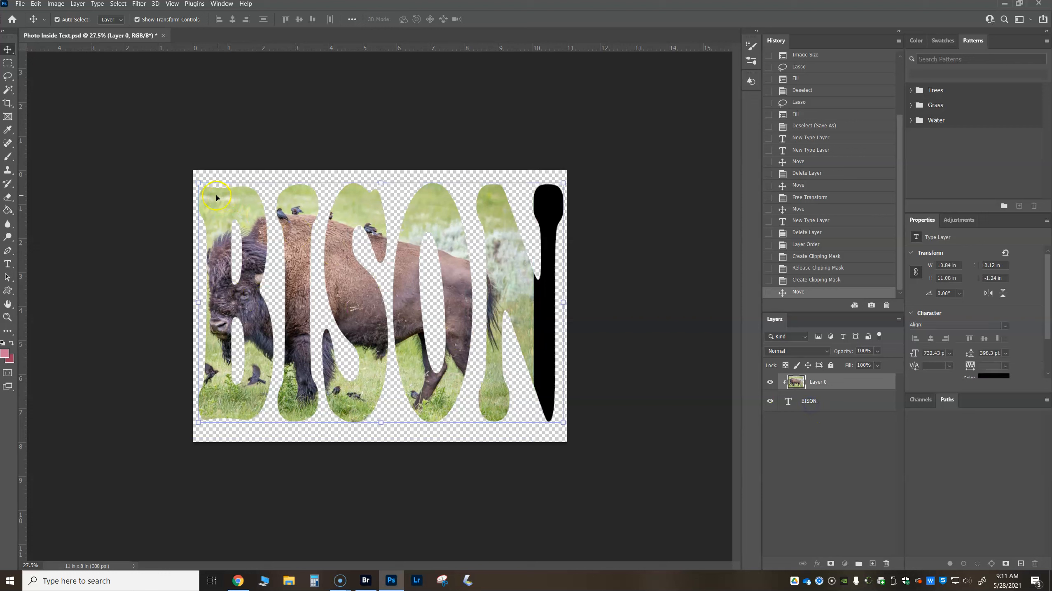
pyautogui.click(199, 183)
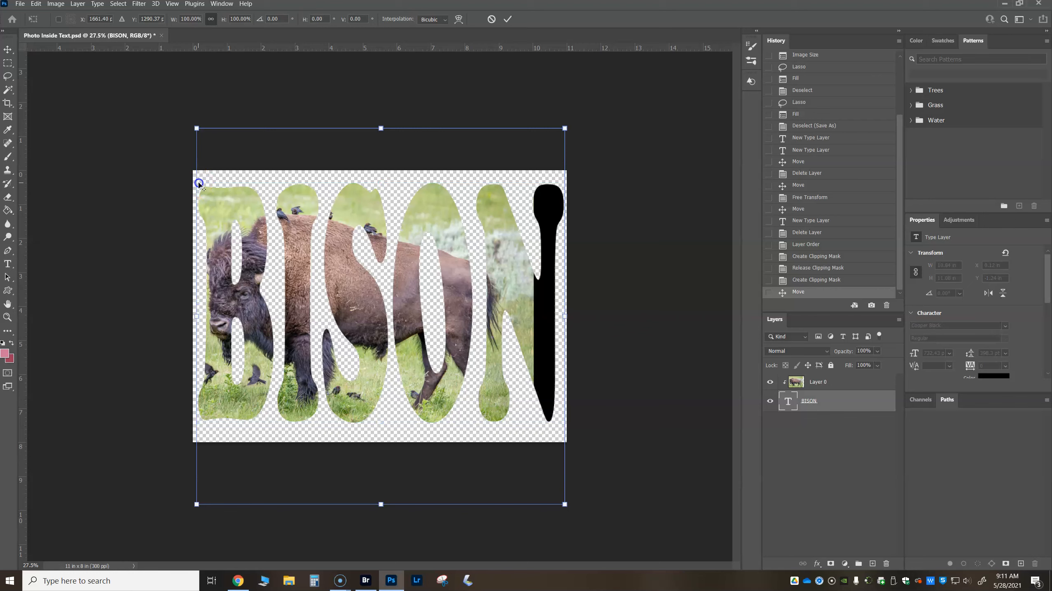
pyautogui.moveTo(197, 129); pyautogui.dragTo(209, 166)
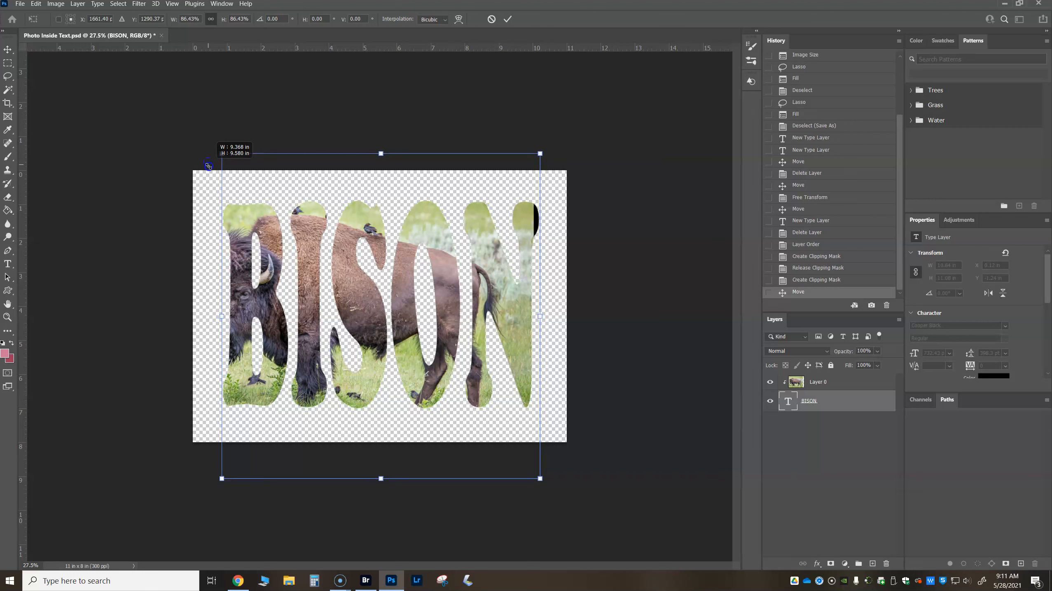
pyautogui.click(334, 283)
pyautogui.press('Return')
# - Reposition the clipped bison photo within the letters to about X -0.22 in and Y 0.15 in
pyautogui.moveTo(255, 308); pyautogui.dragTo(302, 305)
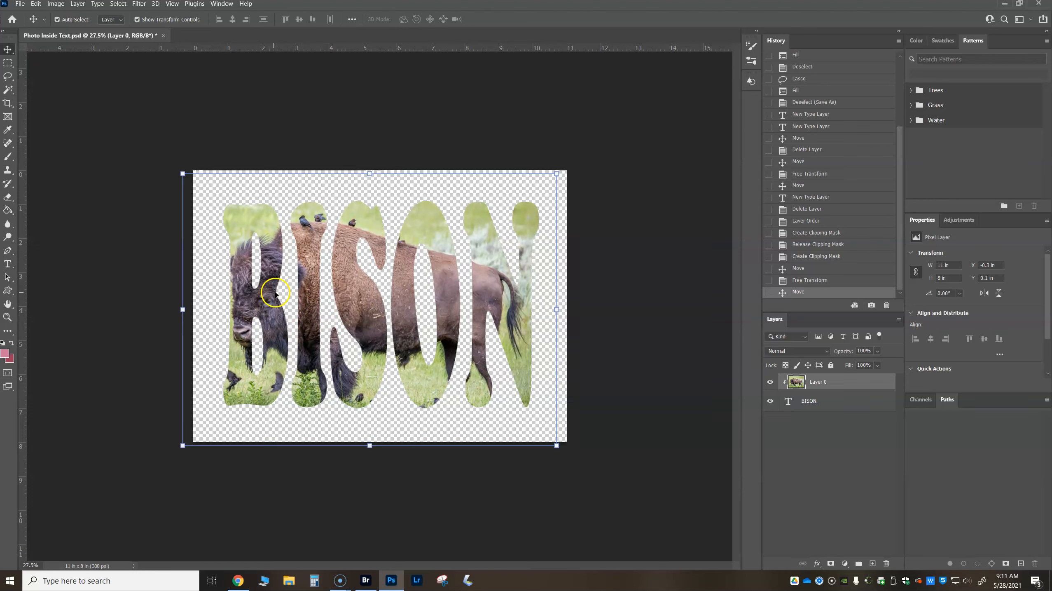
pyautogui.moveTo(292, 307)
pyautogui.mouseDown()
pyautogui.moveTo(293, 295)
pyautogui.moveTo(289, 321)
pyautogui.moveTo(290, 288)
pyautogui.moveTo(287, 332)
pyautogui.moveTo(292, 298)
pyautogui.mouseUp()
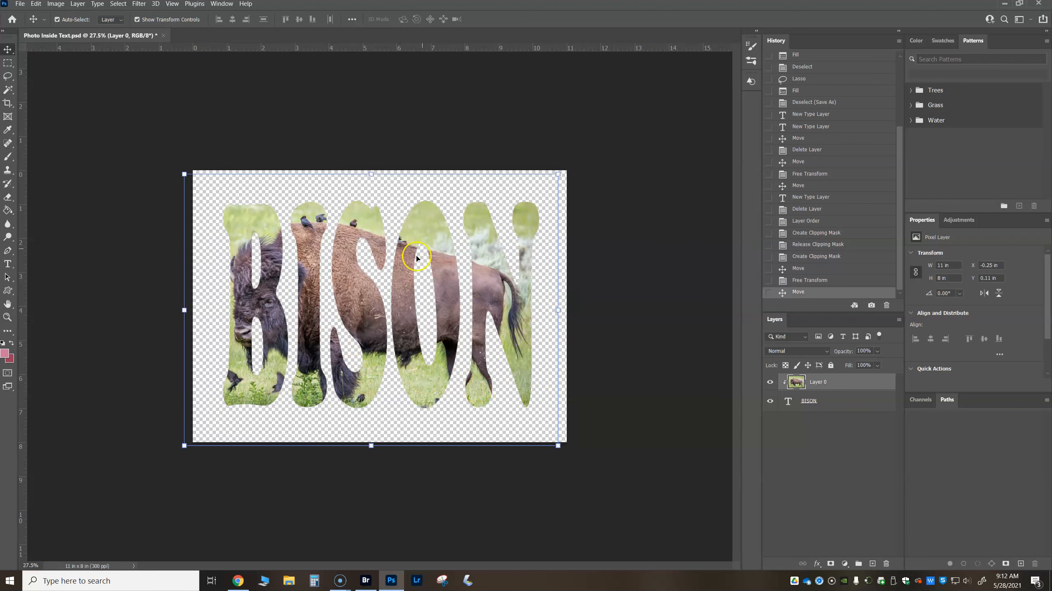
pyautogui.moveTo(276, 339); pyautogui.dragTo(275, 331)
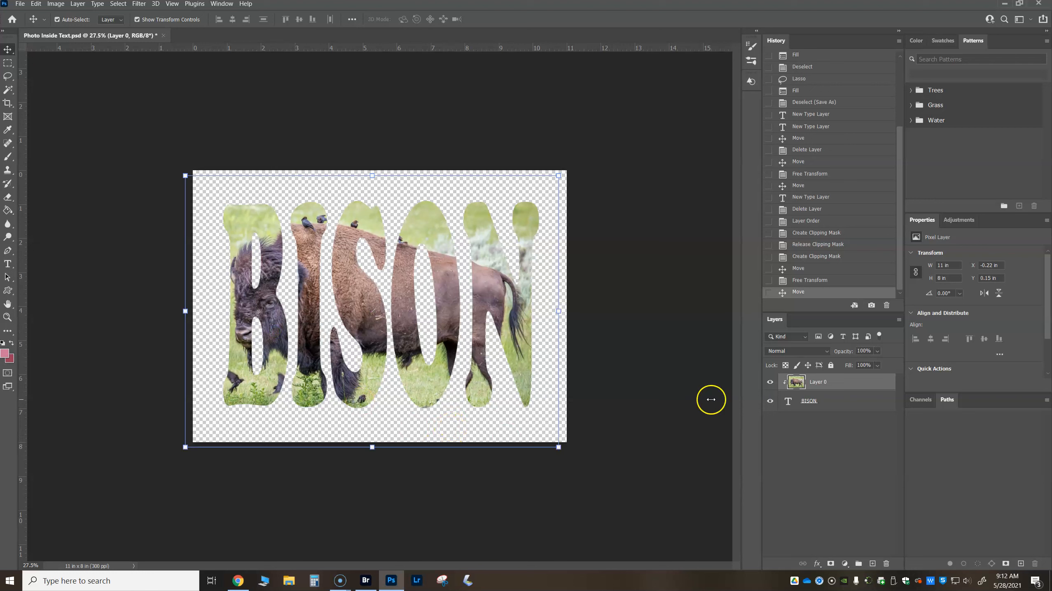
# - Try an 81 px dark maroon outside stroke on the photo layer, and clear that layer style
pyautogui.click(807, 406)
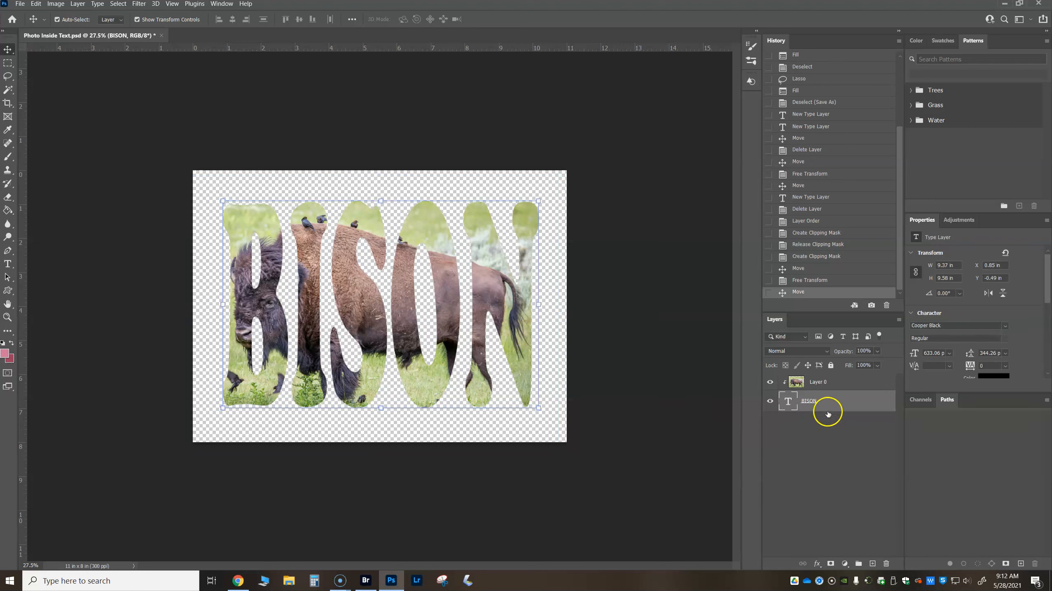
pyautogui.click(830, 381)
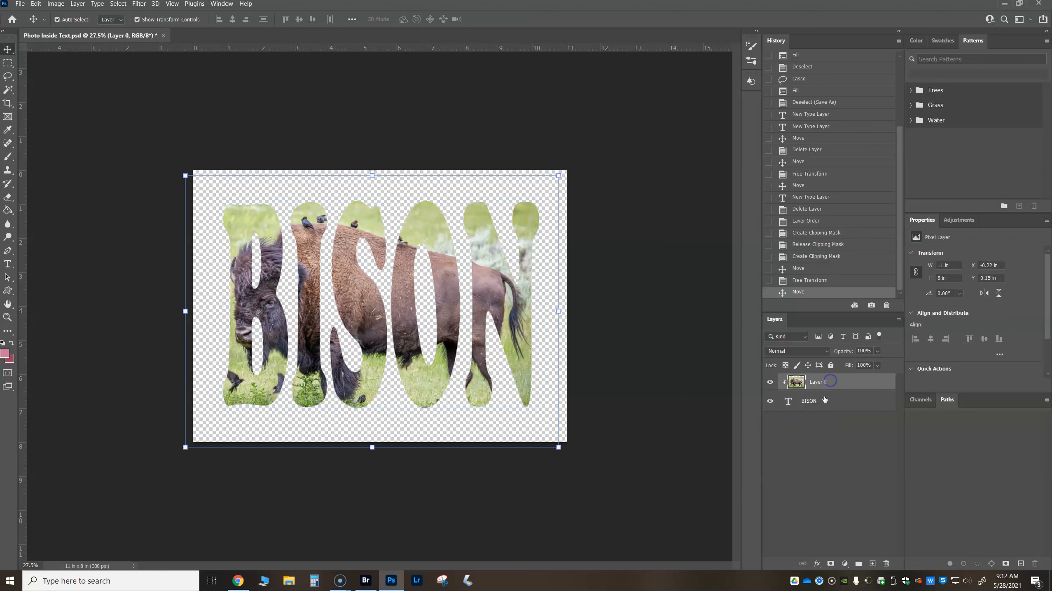
pyautogui.click(817, 563)
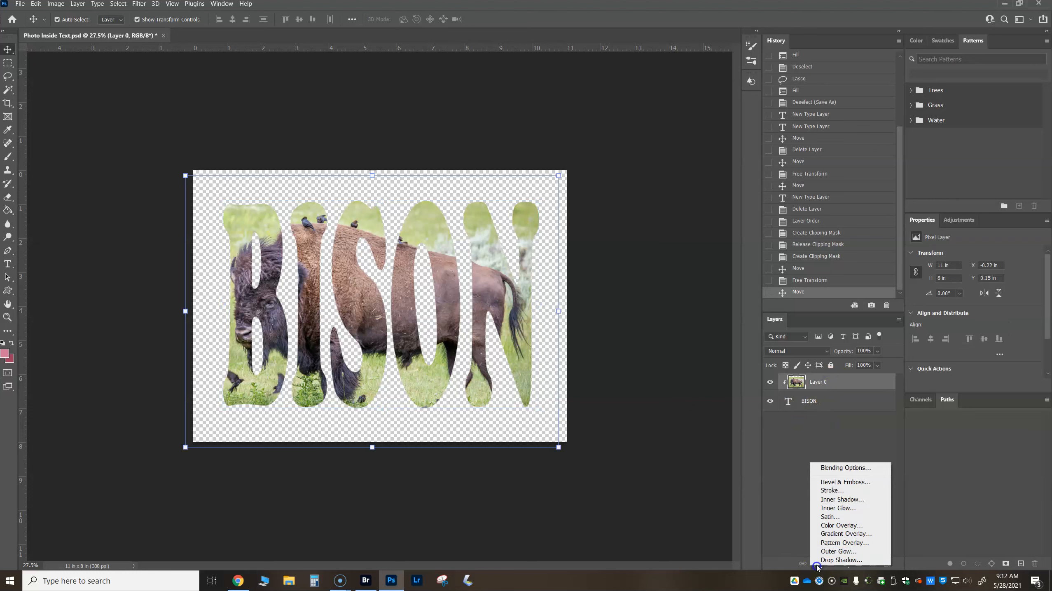
pyautogui.click(844, 492)
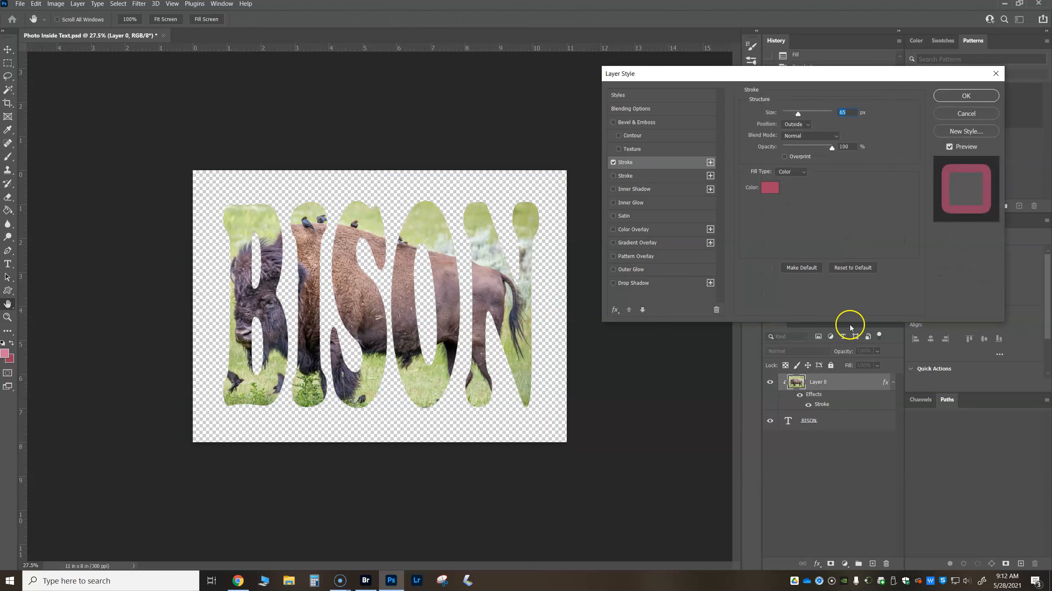
pyautogui.moveTo(798, 113); pyautogui.dragTo(801, 113)
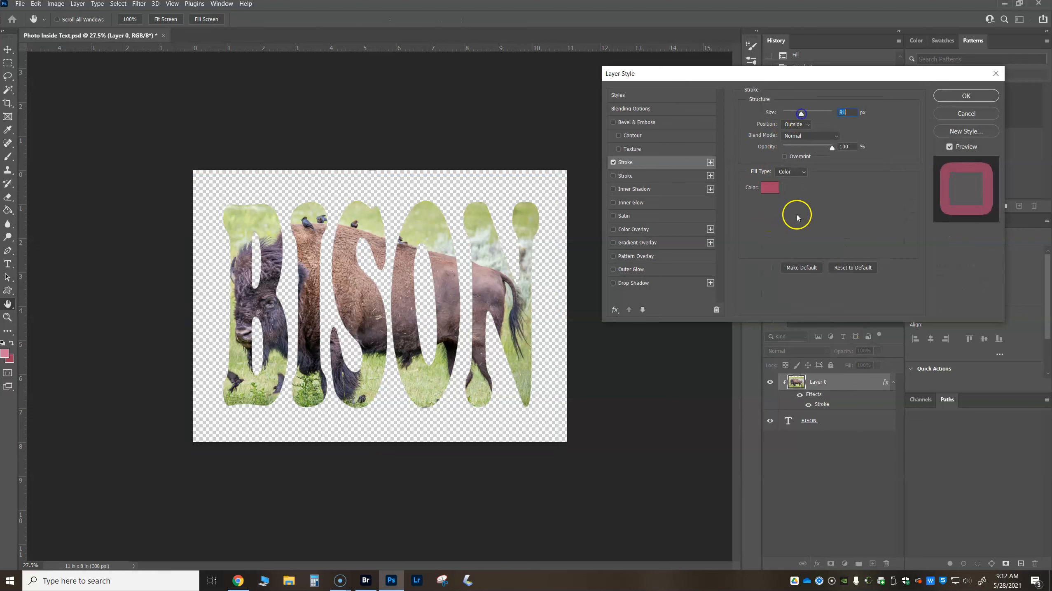
pyautogui.click(770, 187)
pyautogui.click(617, 336)
pyautogui.click(786, 244)
pyautogui.click(956, 95)
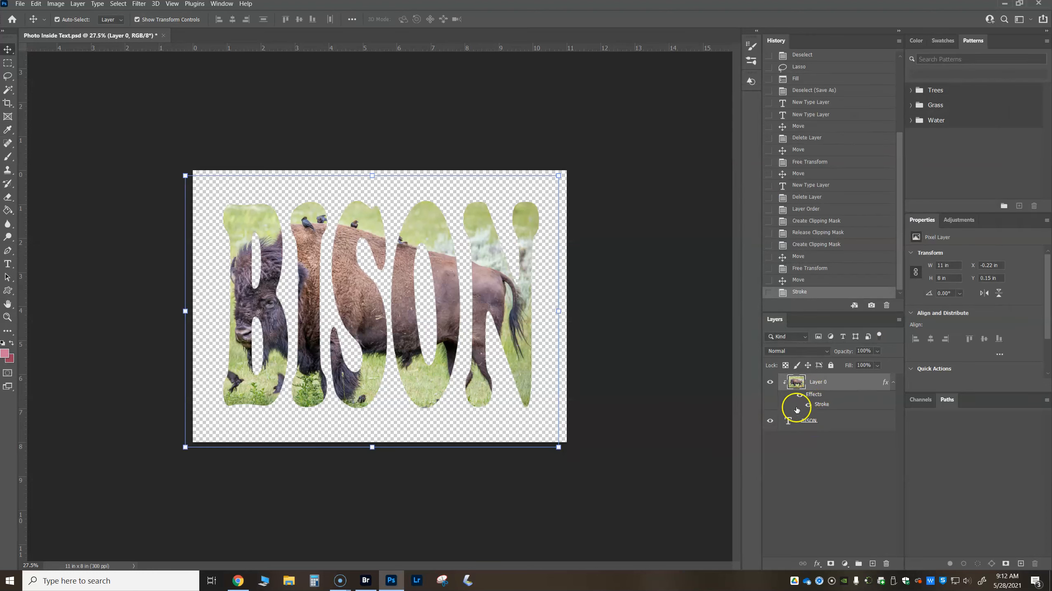
pyautogui.rightClick(811, 397)
pyautogui.click(838, 350)
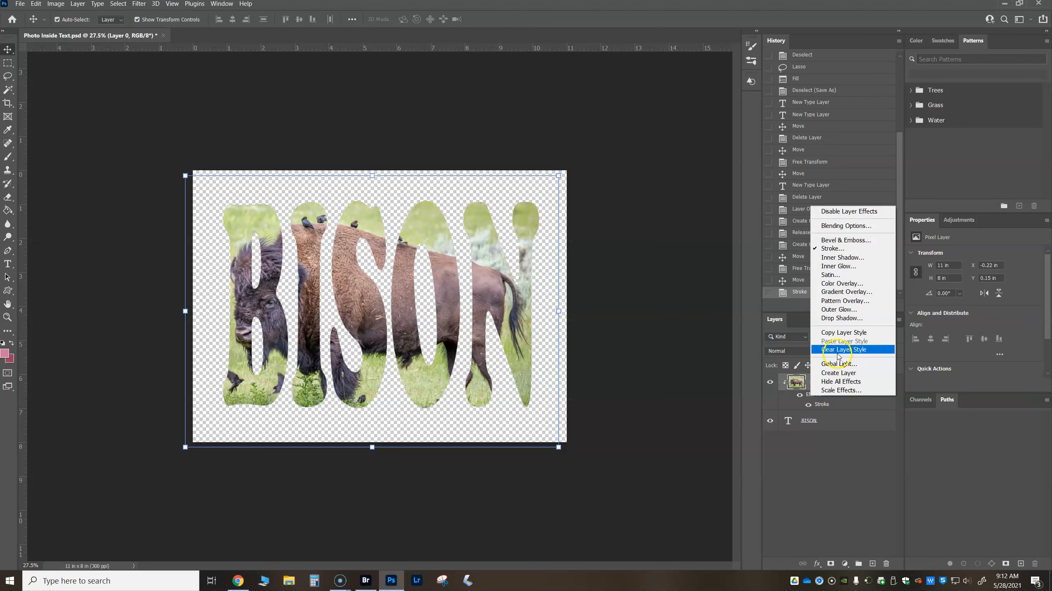
# - Add a Stroke effect to the BISON text layer with a size of 24 px
pyautogui.click(811, 401)
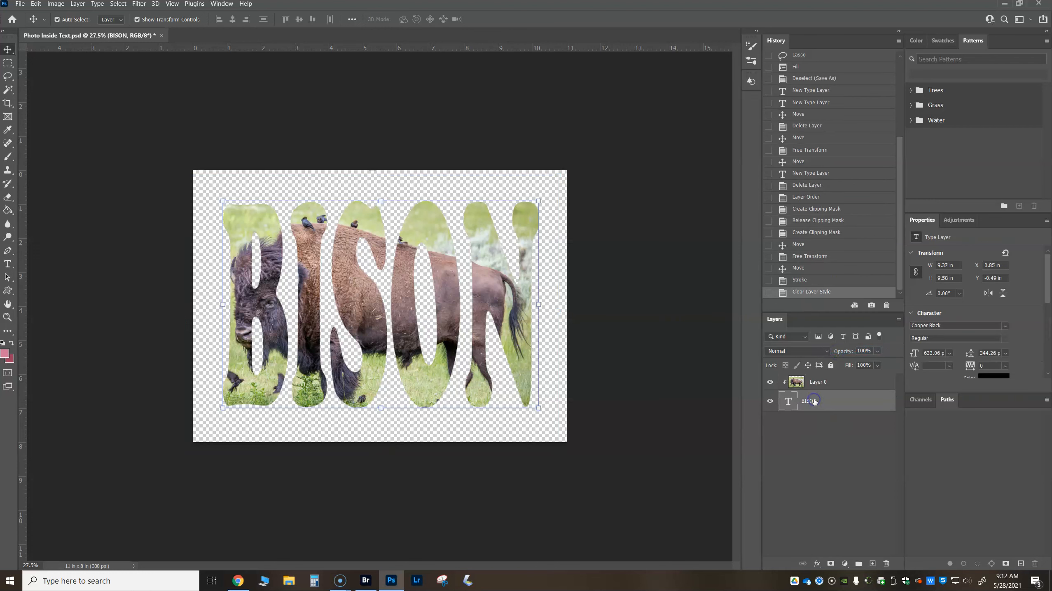
pyautogui.click(813, 402)
pyautogui.click(817, 563)
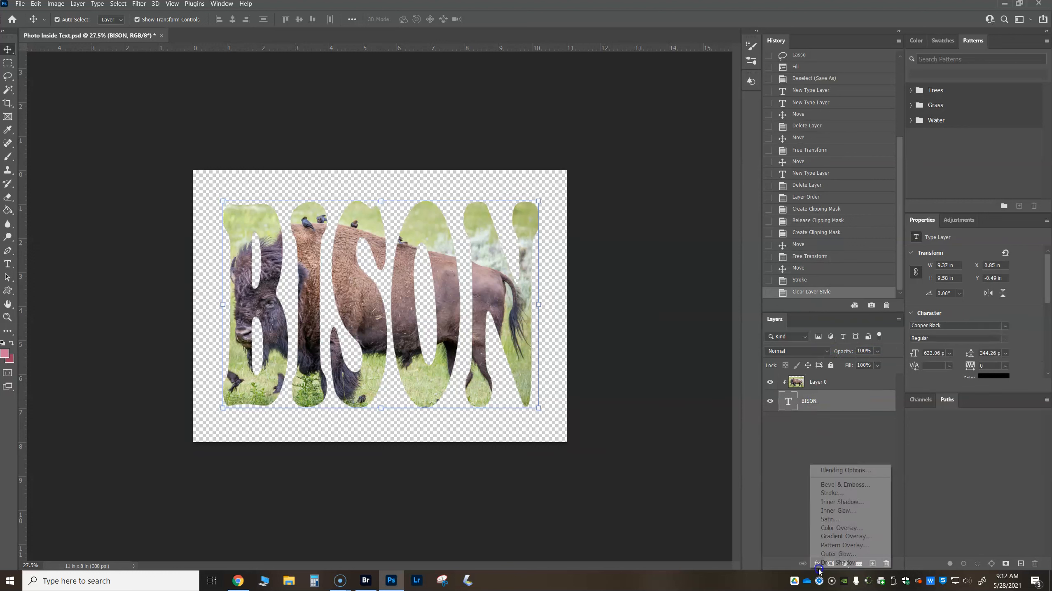
pyautogui.click(841, 496)
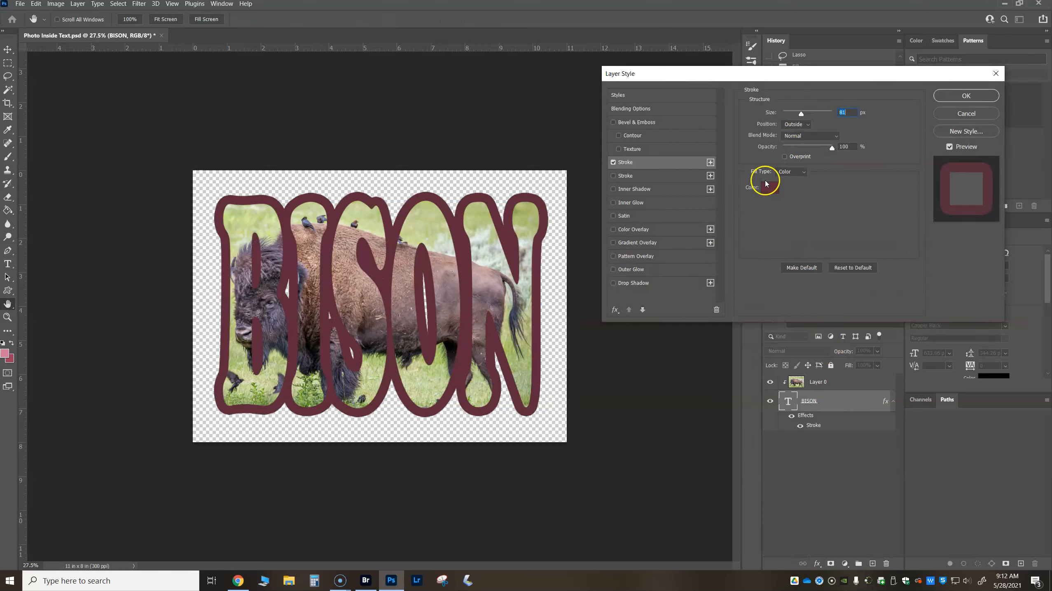
pyautogui.moveTo(801, 112); pyautogui.dragTo(791, 115)
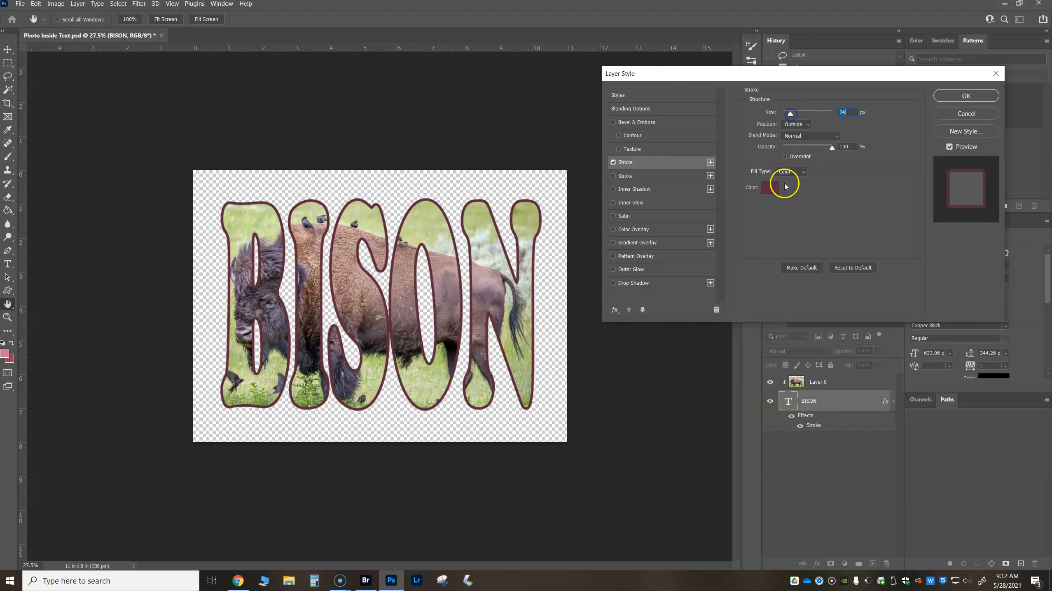
# - Try the Inside position for the text stroke, and return it to Outside
pyautogui.click(795, 124)
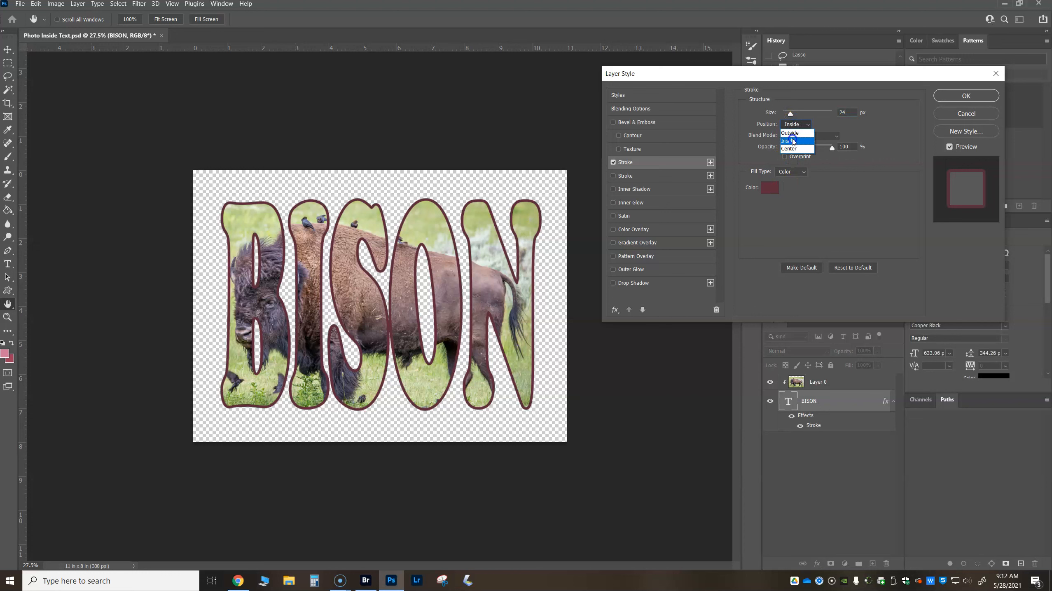
pyautogui.click(793, 141)
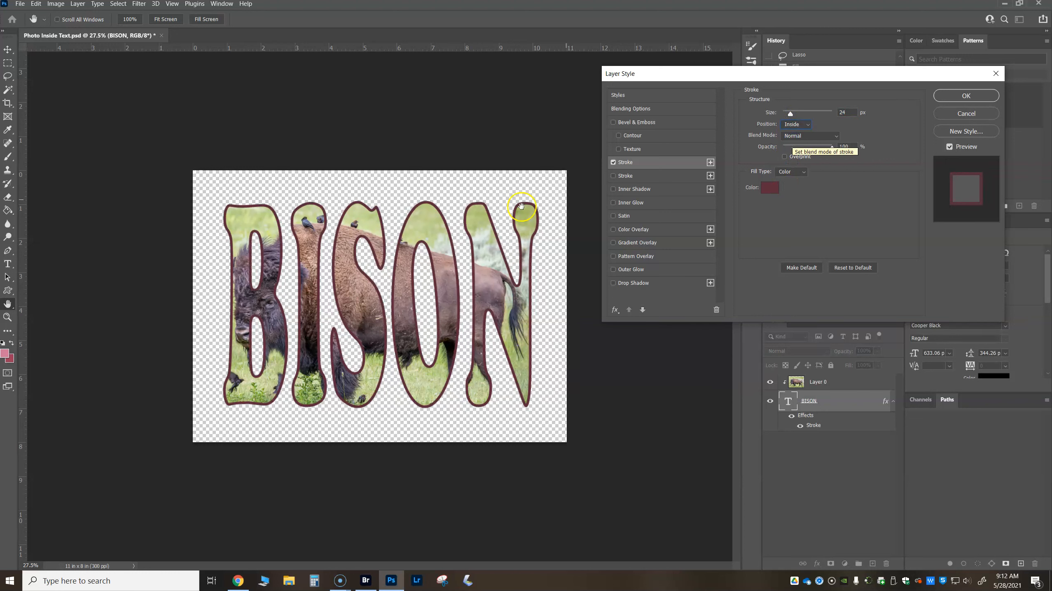
pyautogui.click(795, 124)
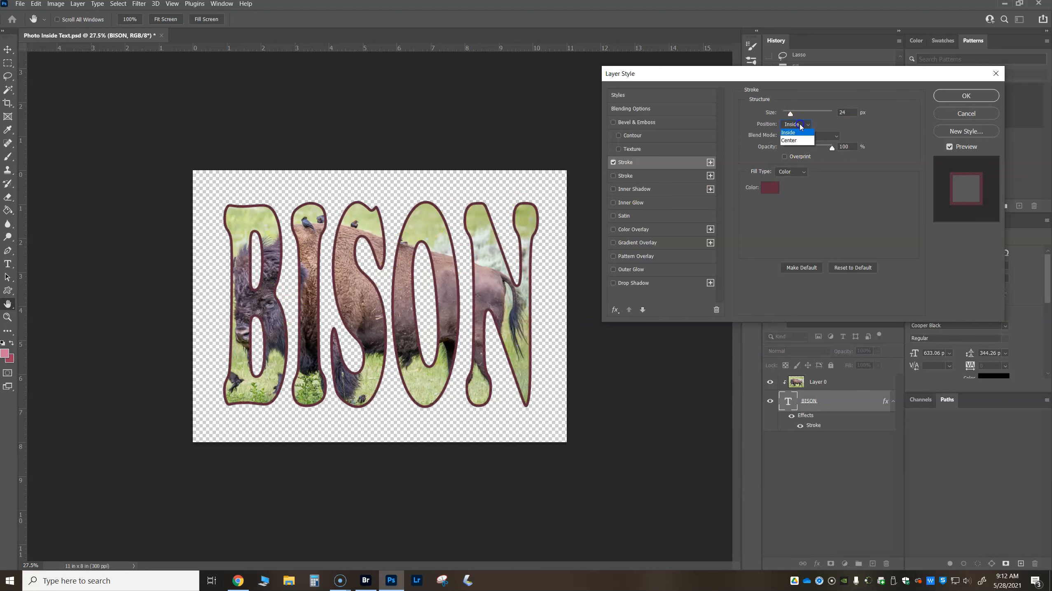
pyautogui.click(795, 132)
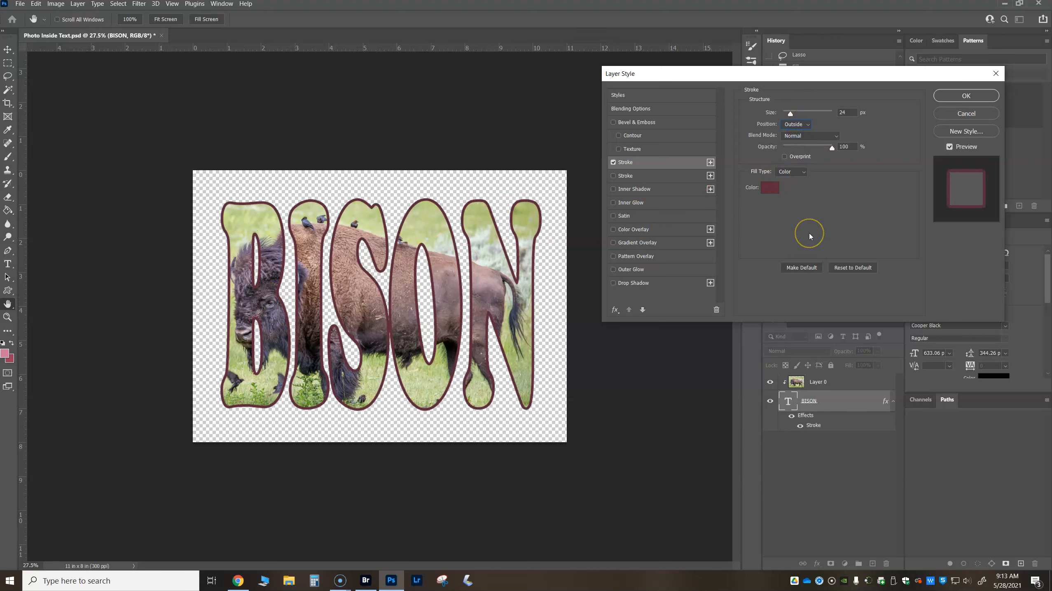
# - Set the stroke color to a grass green sampled from the photo, 81a446
pyautogui.click(771, 188)
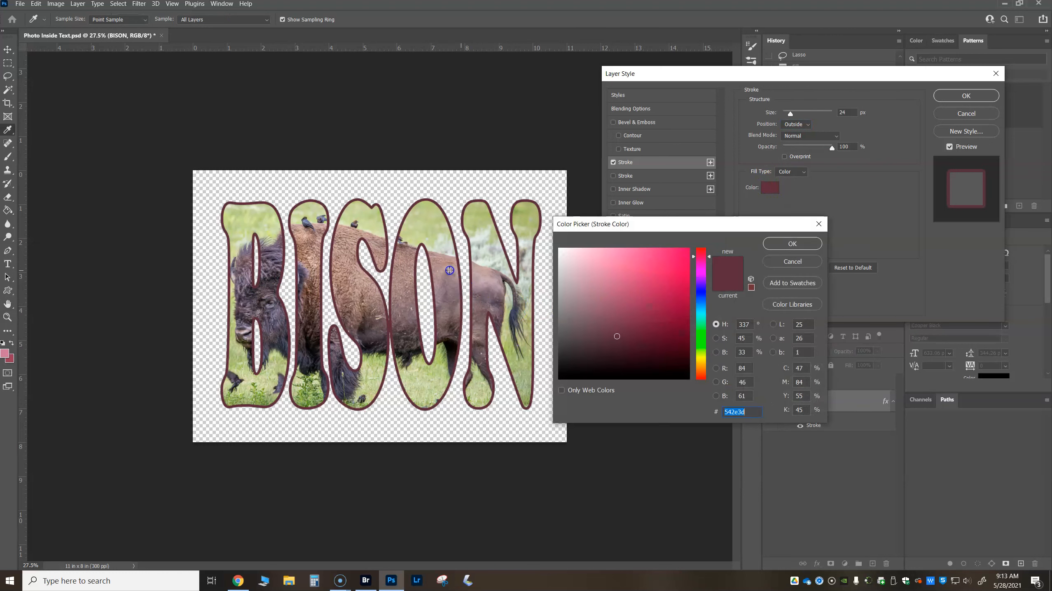
pyautogui.click(428, 226)
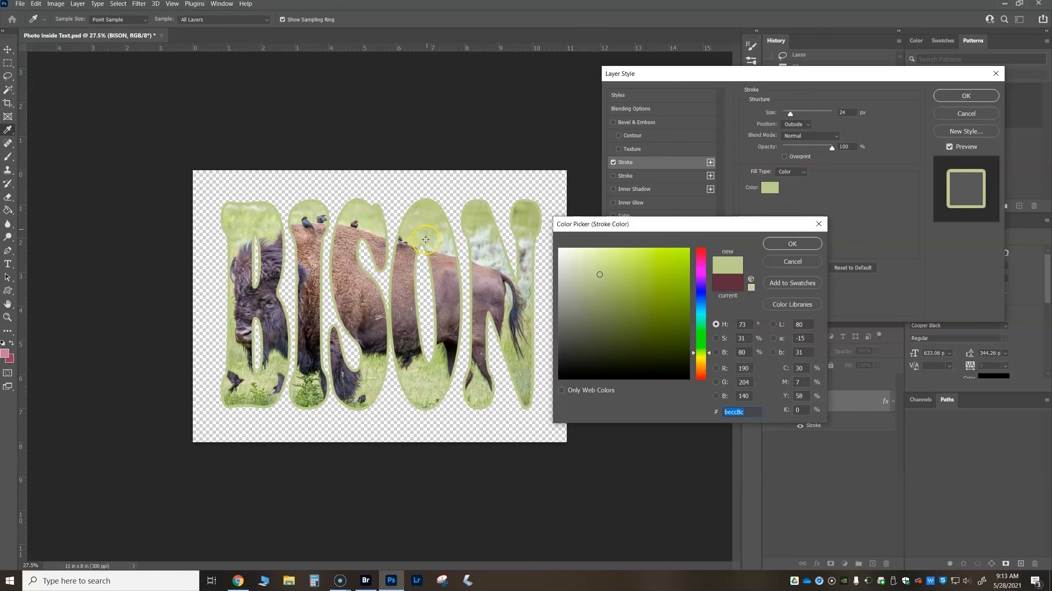
pyautogui.click(259, 398)
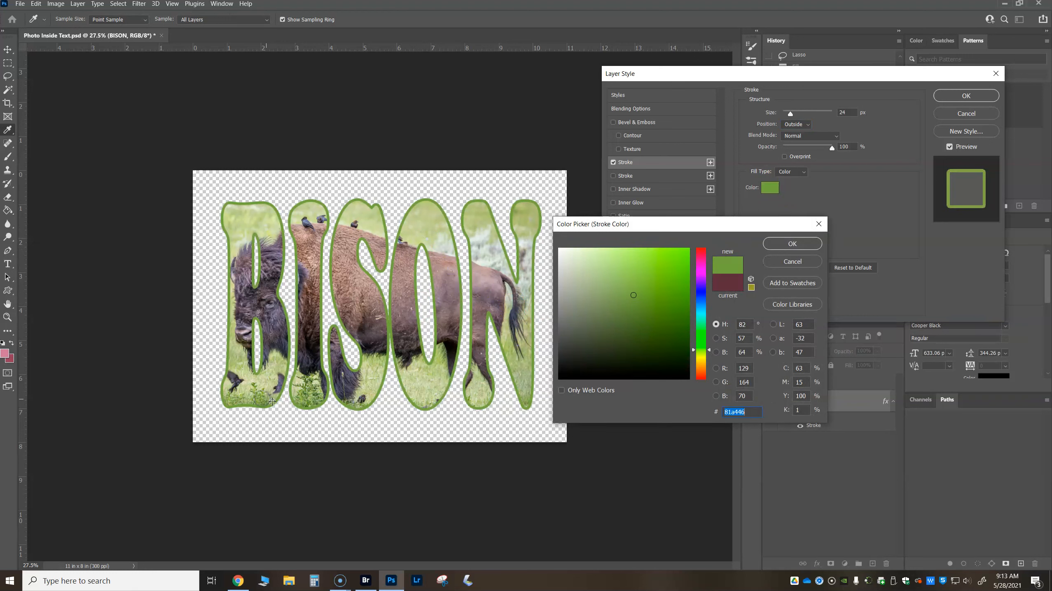
pyautogui.click(793, 243)
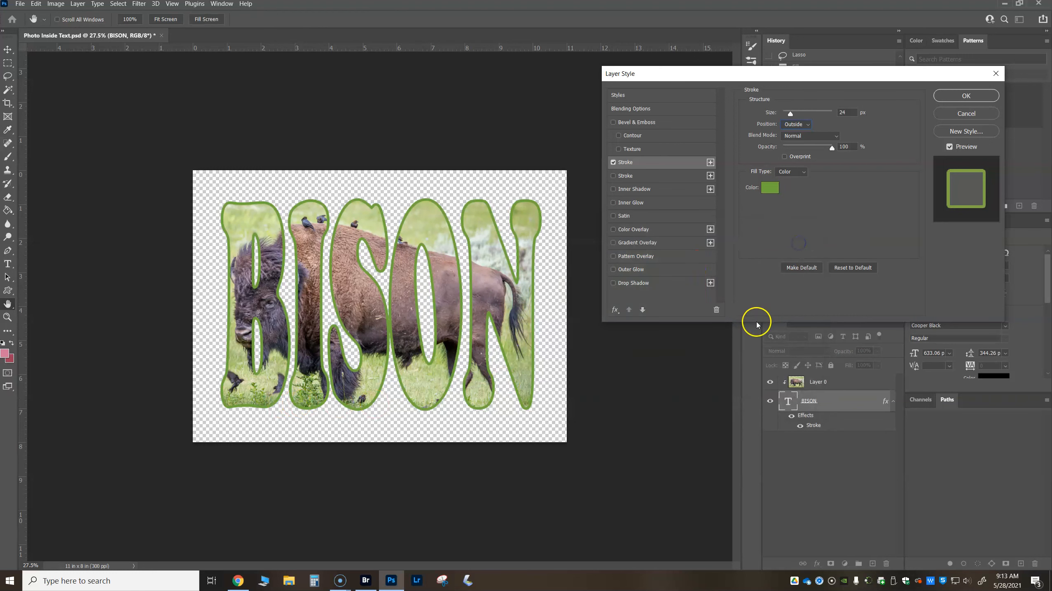
# - Add a drop shadow to the BISON text, cast down to the right about 135 px at about 134°, with size 76 px
pyautogui.click(646, 283)
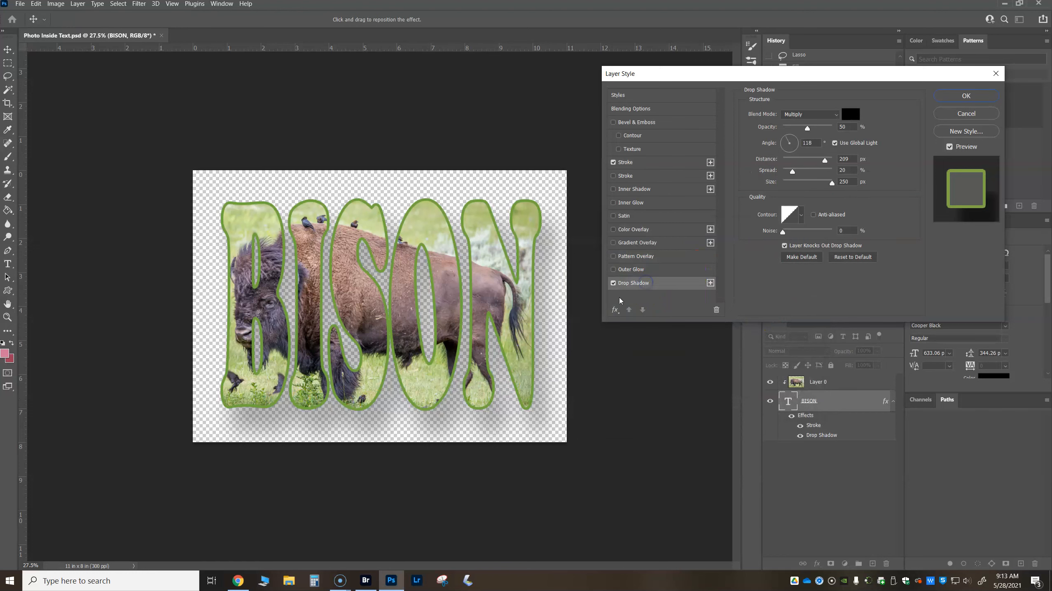
pyautogui.moveTo(486, 321); pyautogui.dragTo(499, 330)
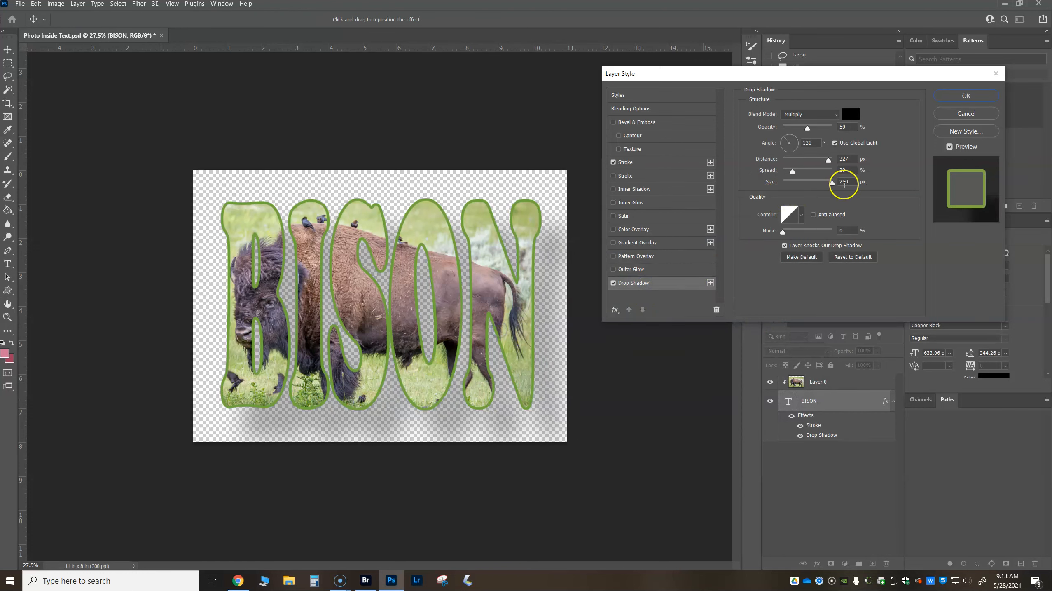
pyautogui.moveTo(831, 182); pyautogui.dragTo(753, 185)
pyautogui.moveTo(502, 313); pyautogui.dragTo(481, 305)
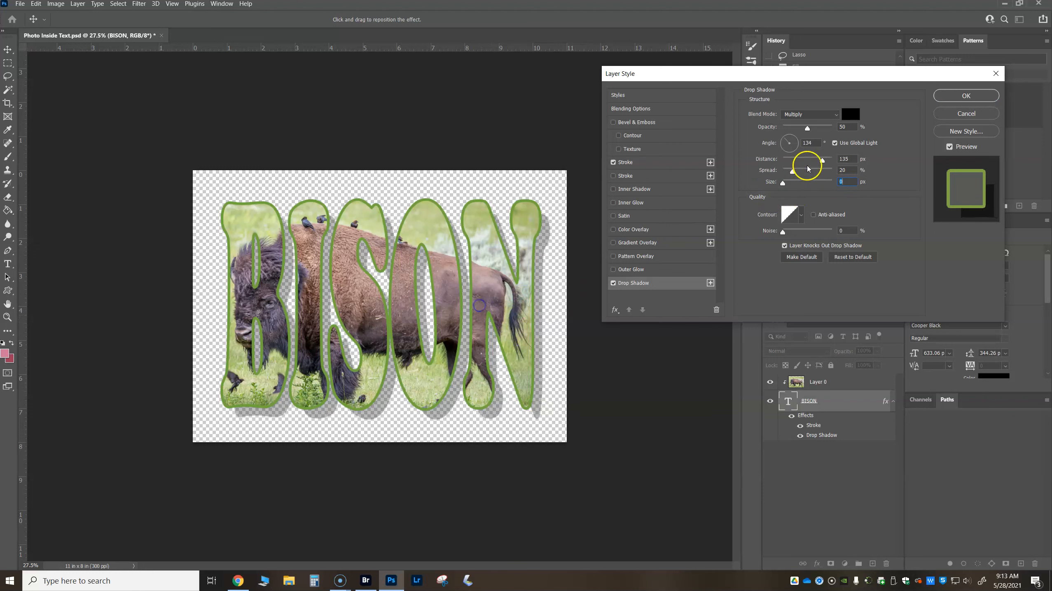
pyautogui.moveTo(783, 182); pyautogui.dragTo(801, 185)
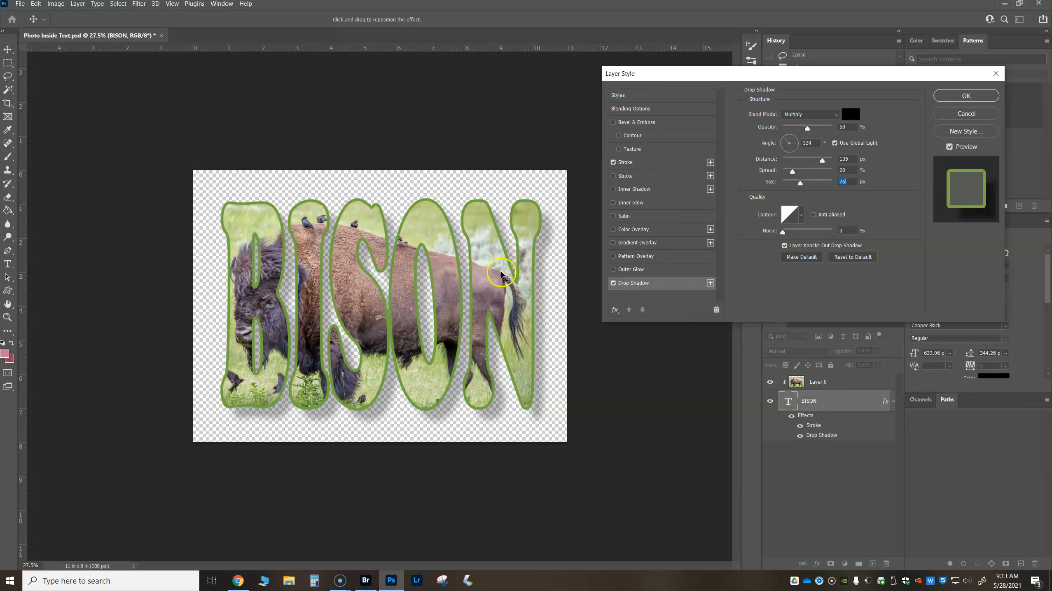
pyautogui.moveTo(485, 290); pyautogui.dragTo(487, 289)
# - Add an outer glow to the BISON text with 100% noise and increased opacity, and apply the layer style
pyautogui.click(657, 269)
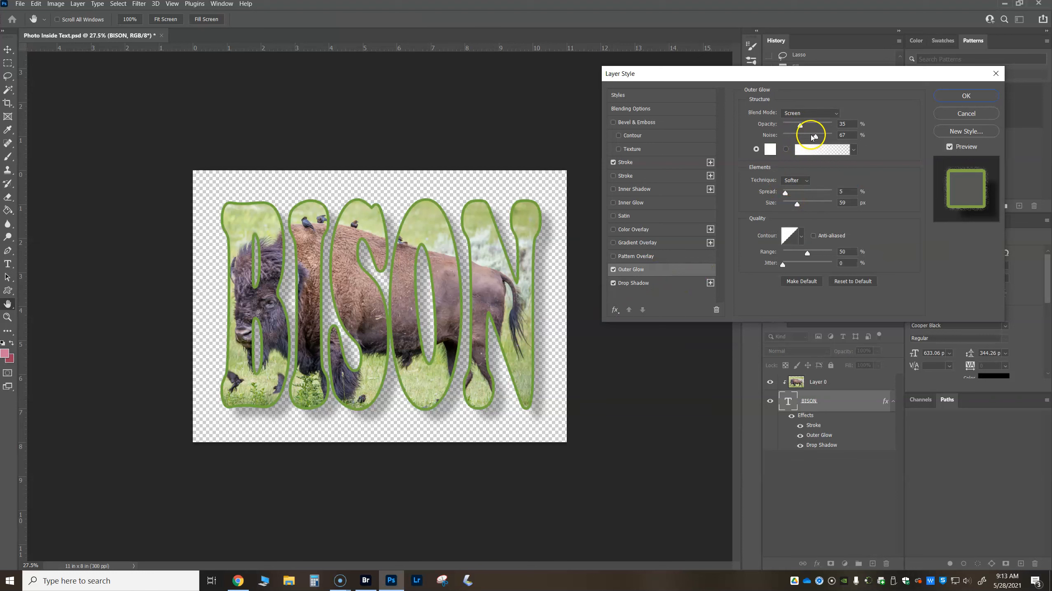
pyautogui.moveTo(835, 142); pyautogui.dragTo(835, 140)
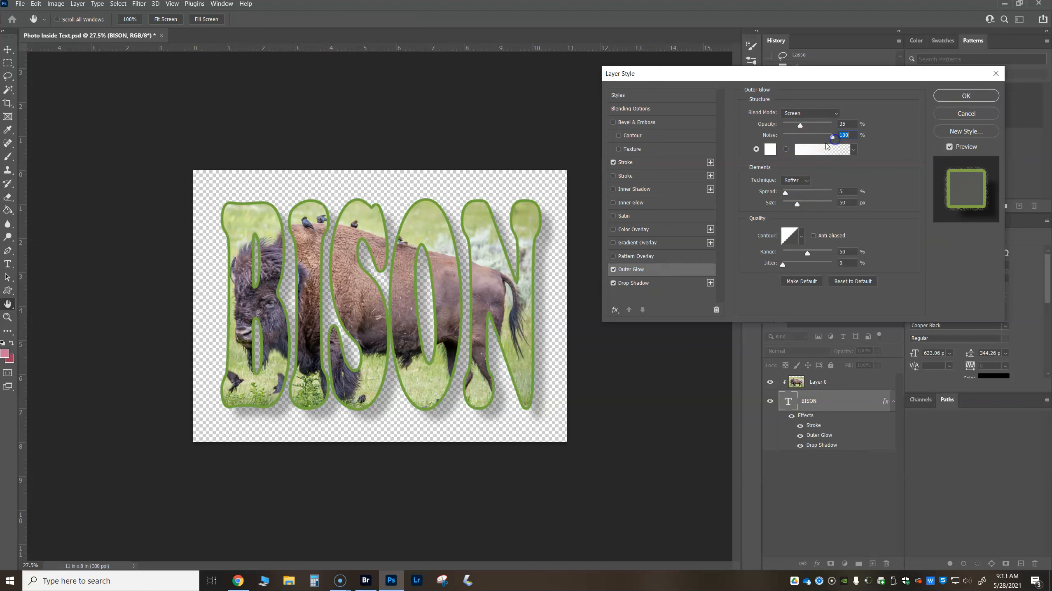
pyautogui.click(800, 124)
pyautogui.moveTo(812, 127); pyautogui.dragTo(812, 125)
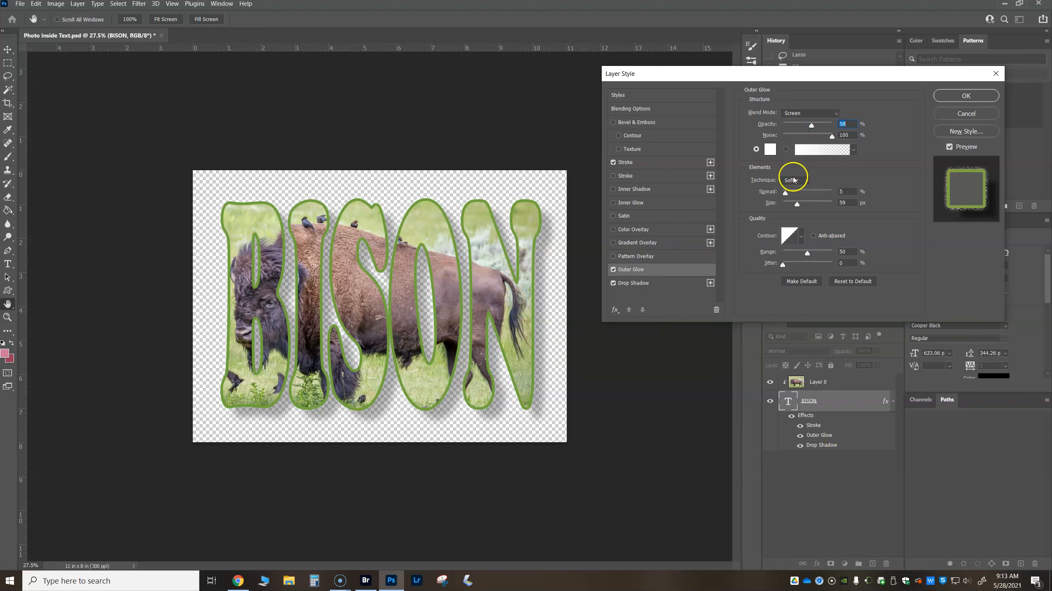
pyautogui.click(950, 97)
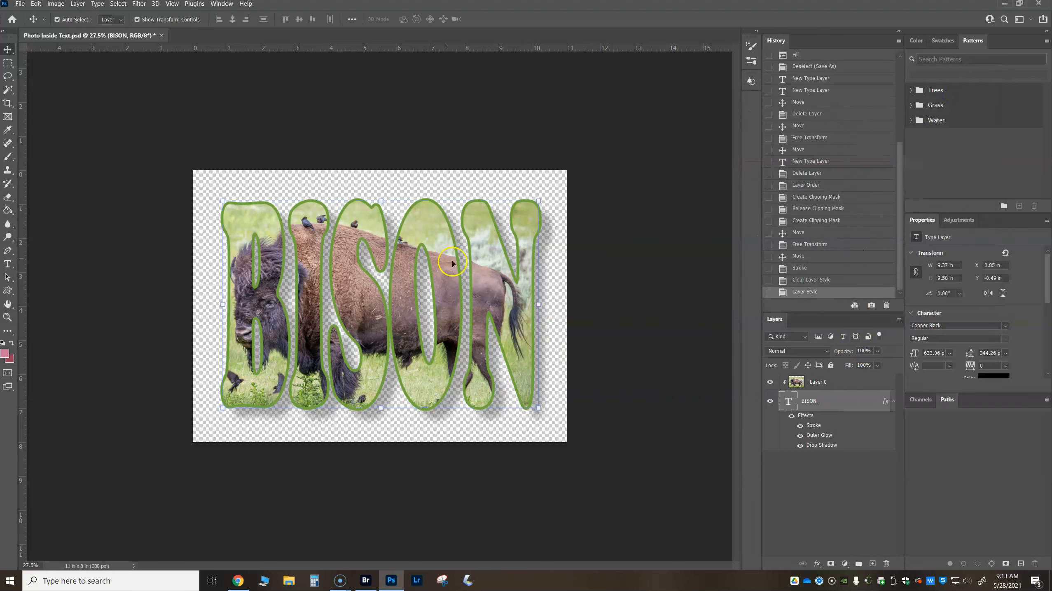
# - Create a new empty layer and place it beneath the BISON text layer
pyautogui.click(873, 564)
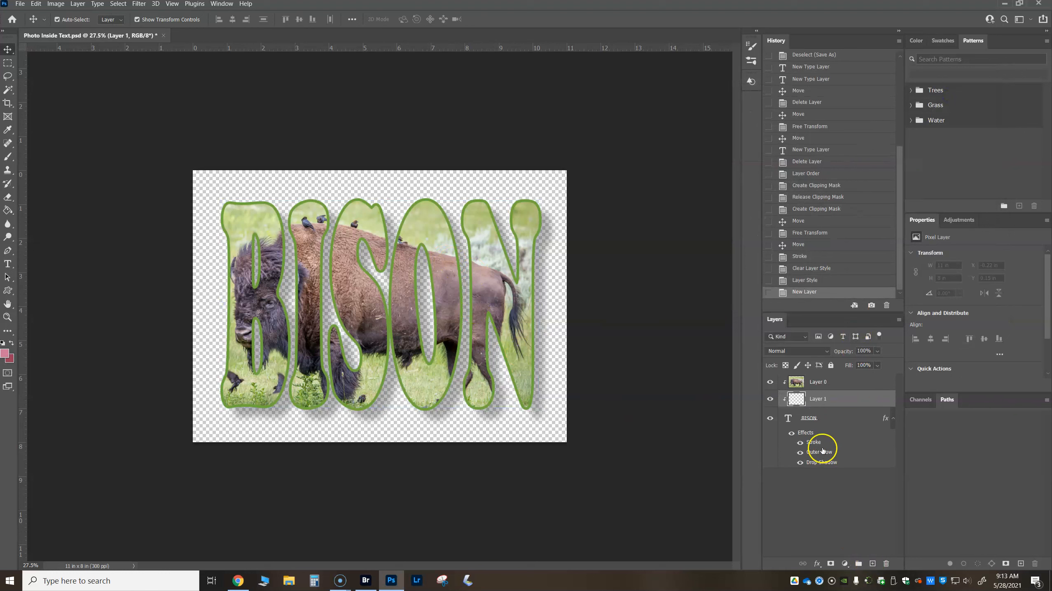
pyautogui.moveTo(814, 399); pyautogui.dragTo(823, 516)
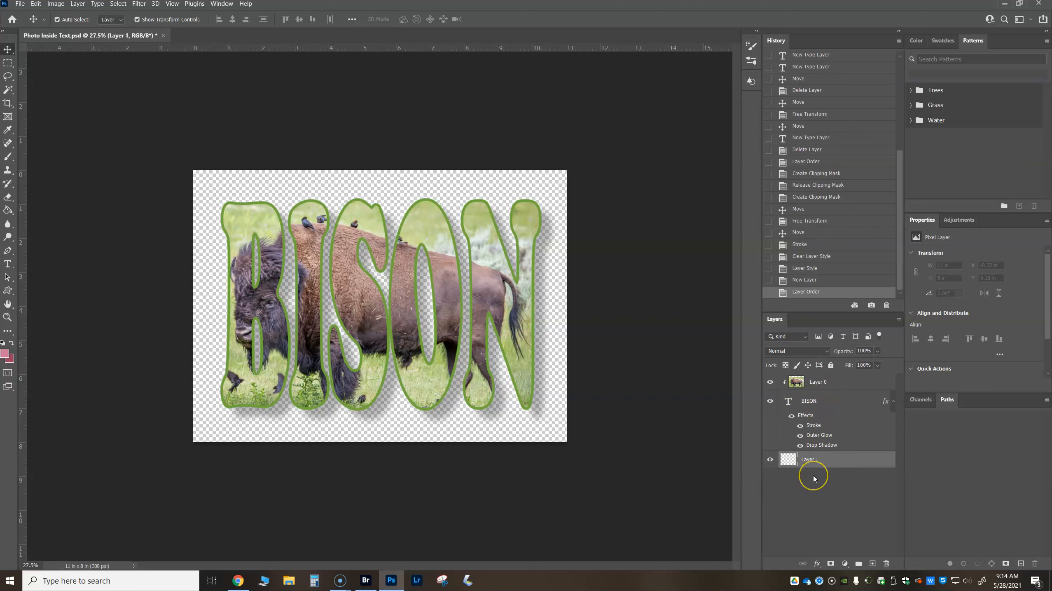
# - Set the foreground color to a pale grey-green, dae1d7, sampled from the light background area of the bison photo
pyautogui.click(14, 203)
pyautogui.click(6, 353)
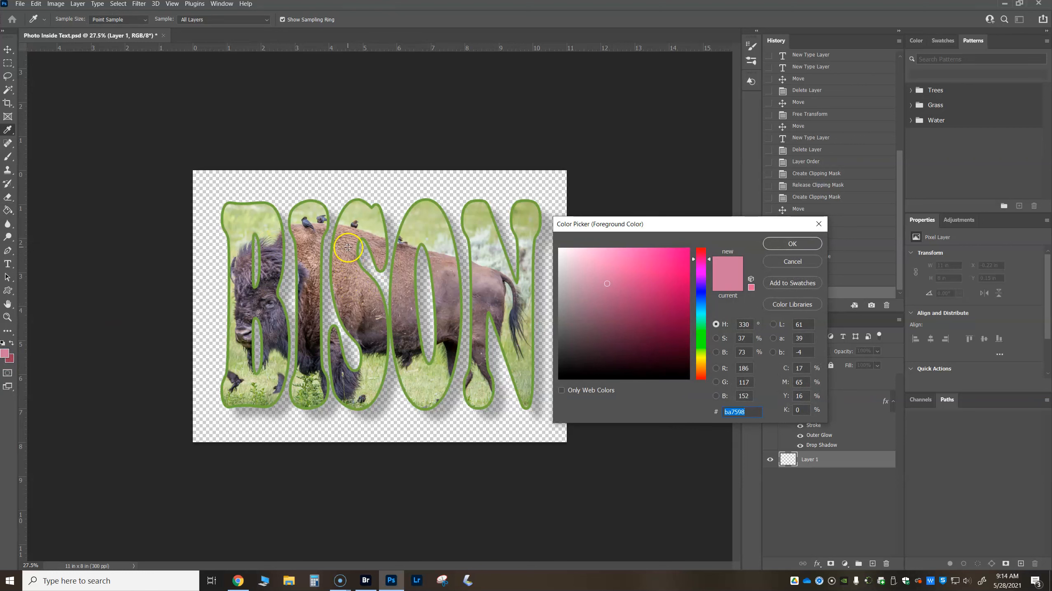
pyautogui.moveTo(273, 271); pyautogui.dragTo(277, 256)
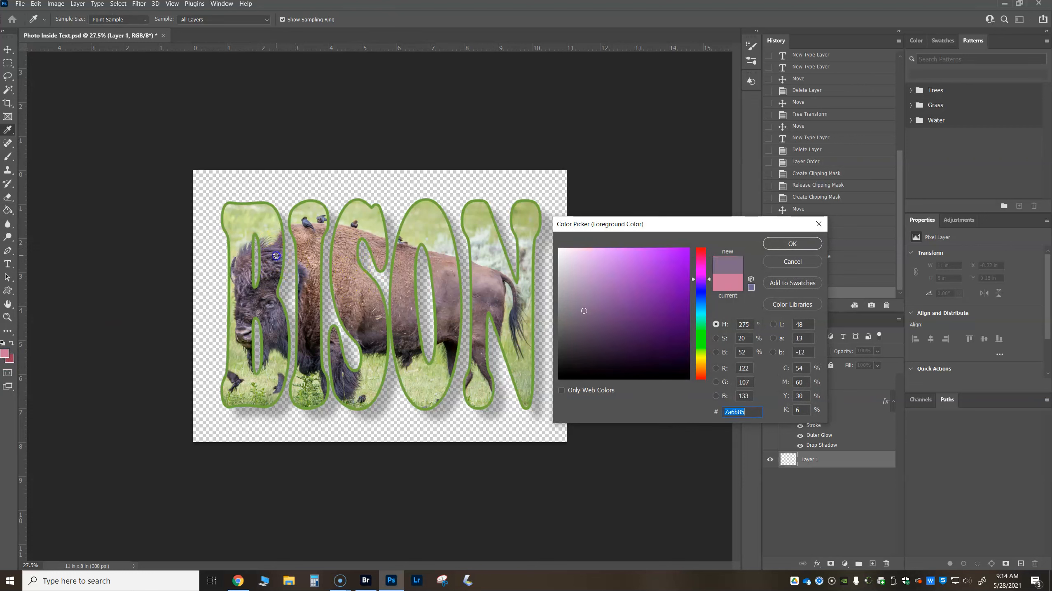
pyautogui.click(278, 251)
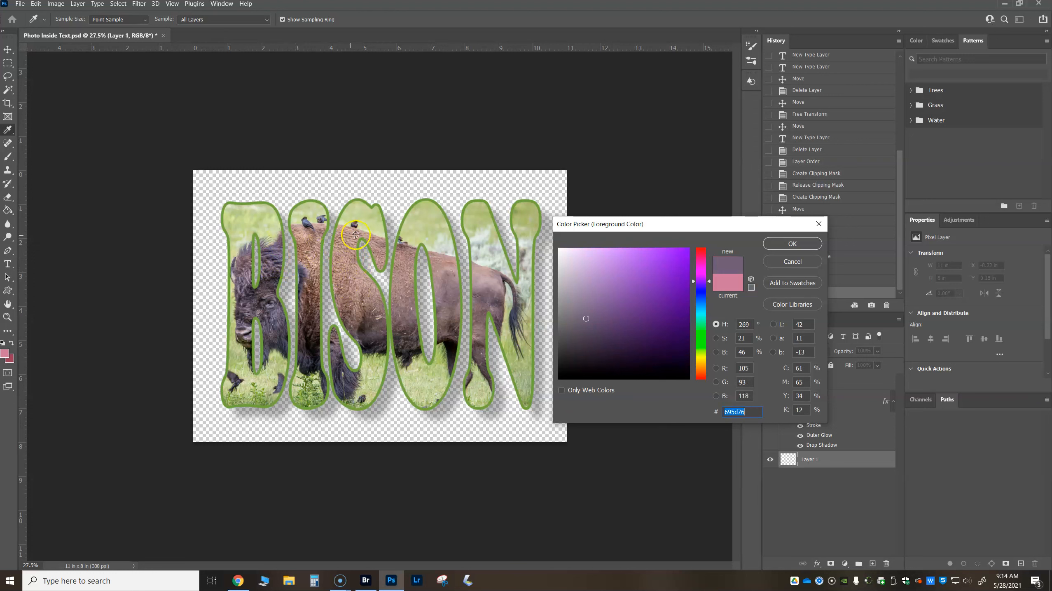
pyautogui.click(445, 244)
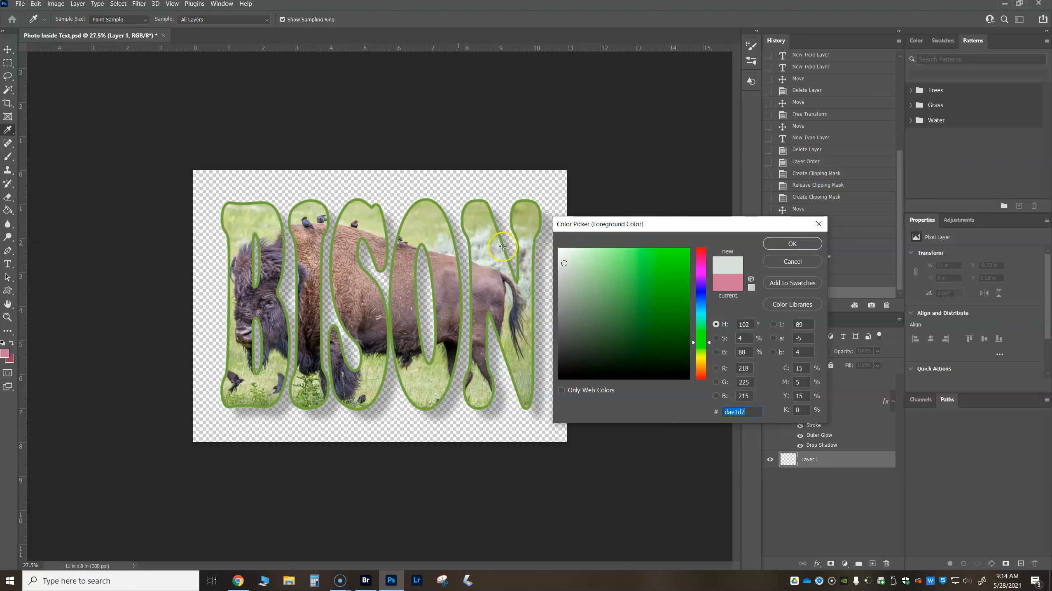
pyautogui.click(792, 243)
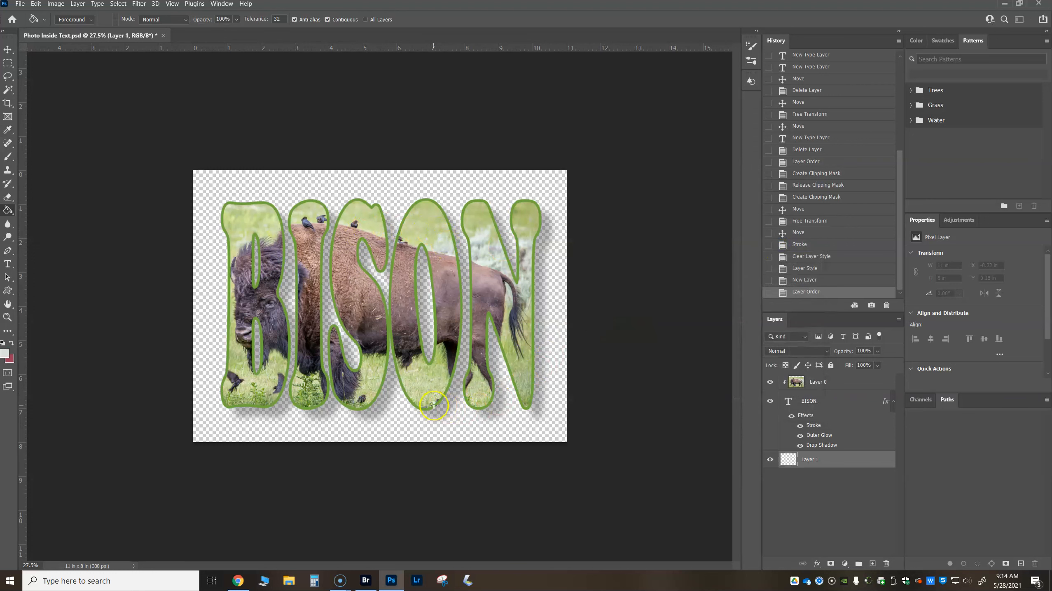
# - Set the background color to a dark green, 426207, starting from a grass sample in the photo
pyautogui.click(14, 360)
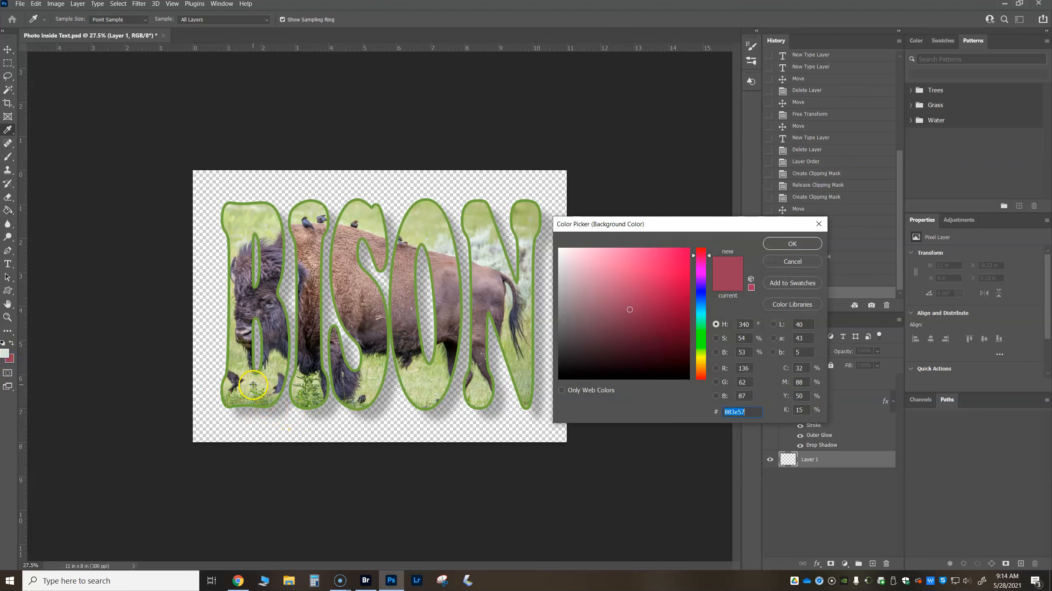
pyautogui.click(253, 385)
pyautogui.click(680, 328)
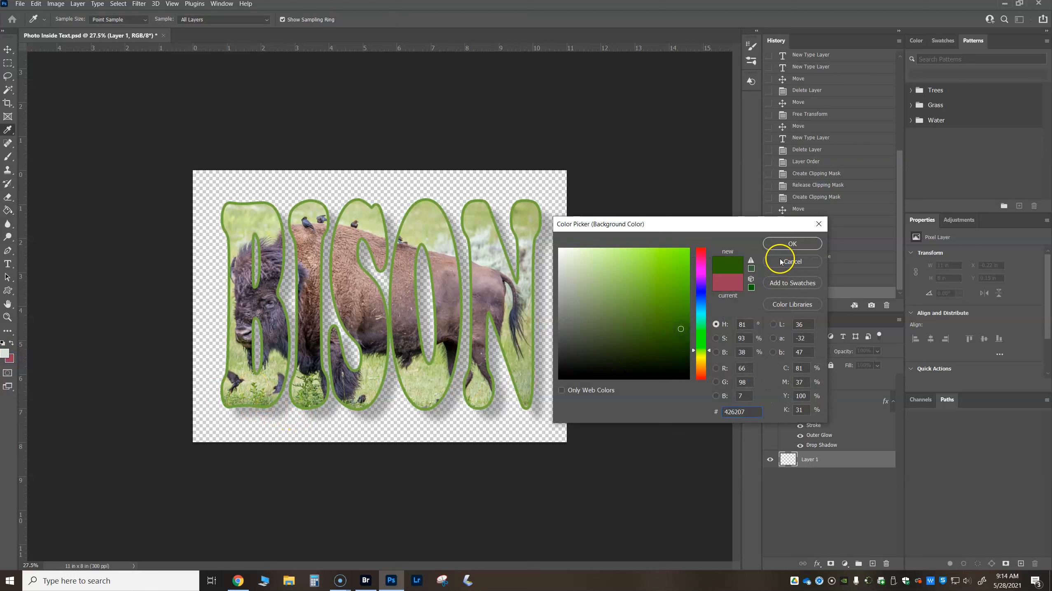
pyautogui.click(789, 243)
pyautogui.press('g')
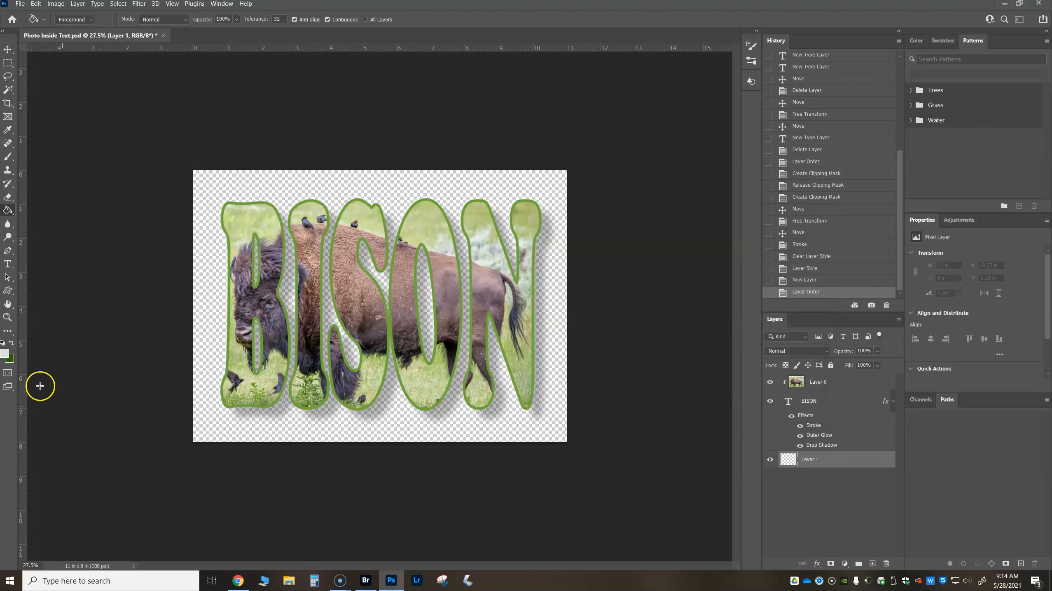
# - Turn the empty bottom layer into a gradient fill and choose the Black, White preset from the Basics gradients
pyautogui.click(846, 564)
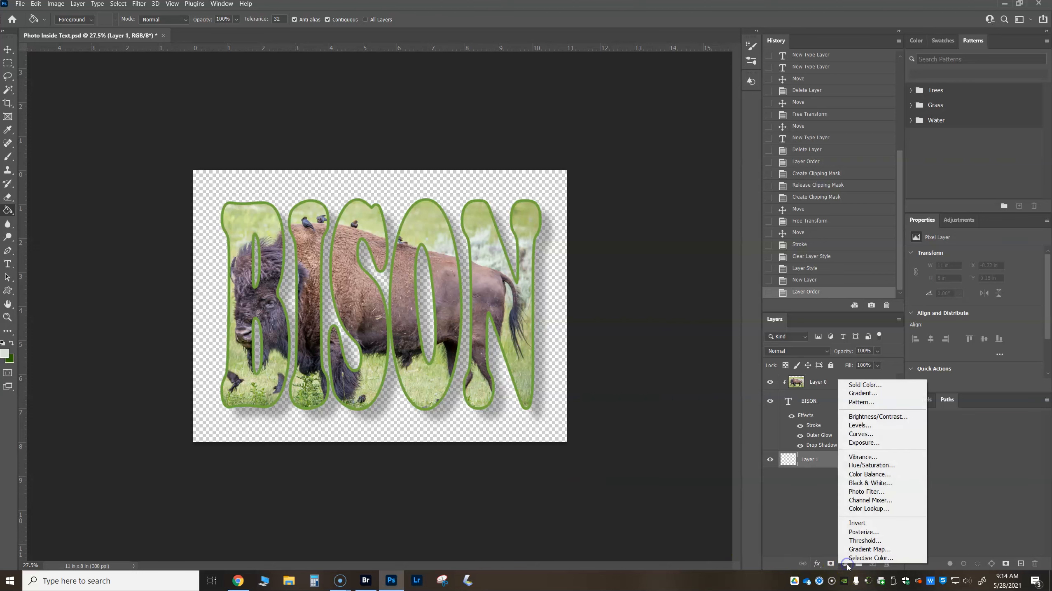
pyautogui.click(875, 394)
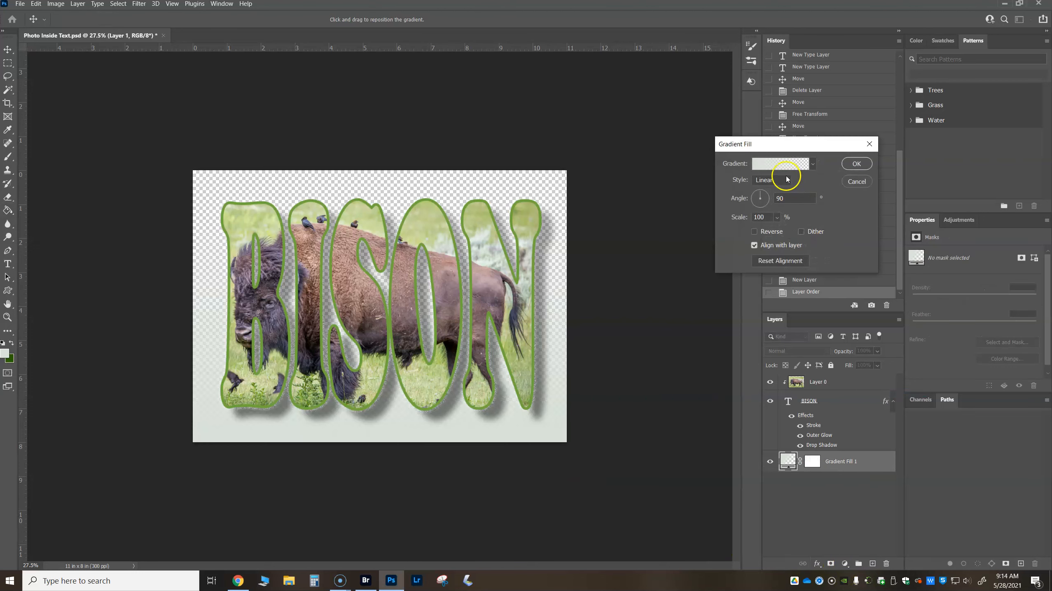
pyautogui.click(779, 164)
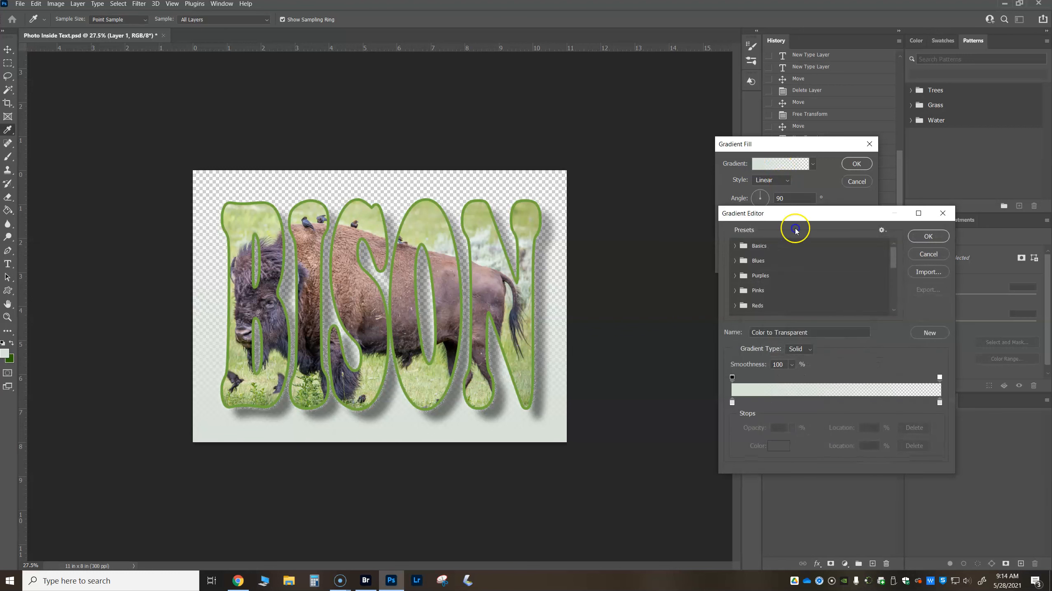
pyautogui.click(736, 246)
pyautogui.click(748, 262)
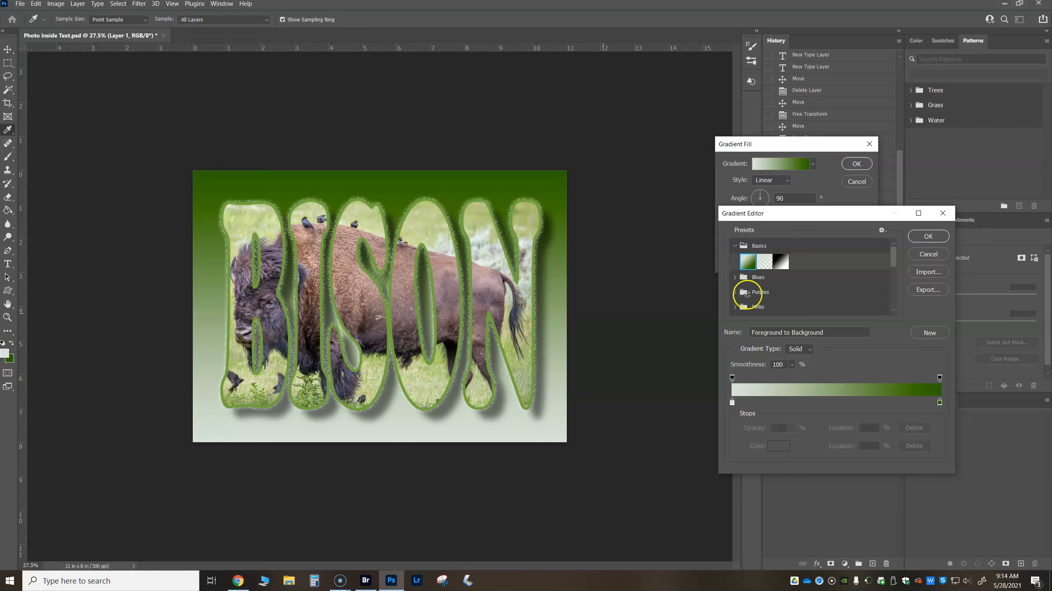
pyautogui.click(780, 261)
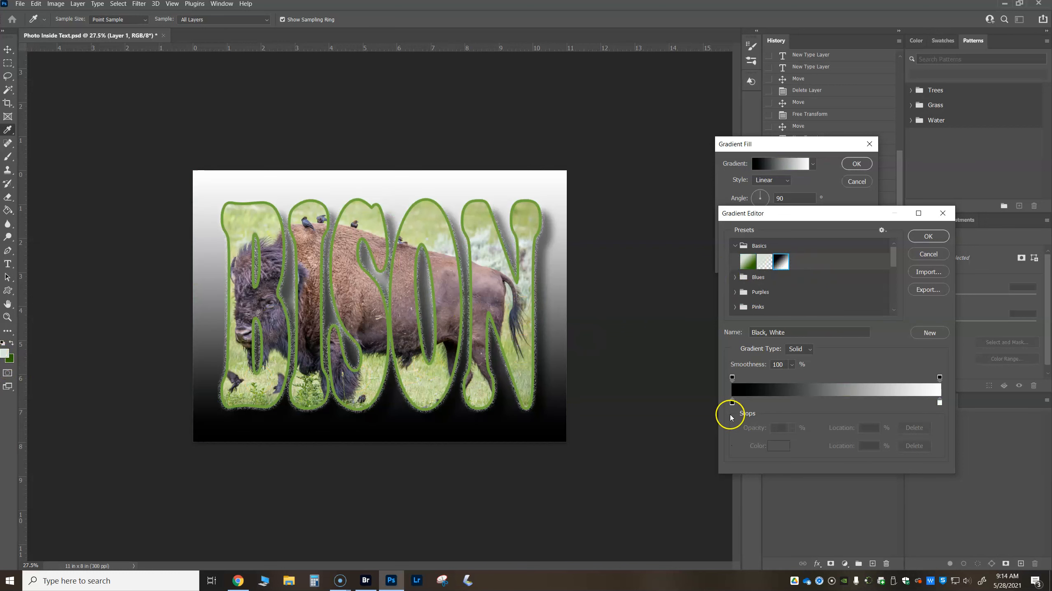
# - Recolor the gradient's black stop to a light grass green sampled from the photo, acc272, and accept the gradient
pyautogui.click(732, 402)
pyautogui.click(780, 446)
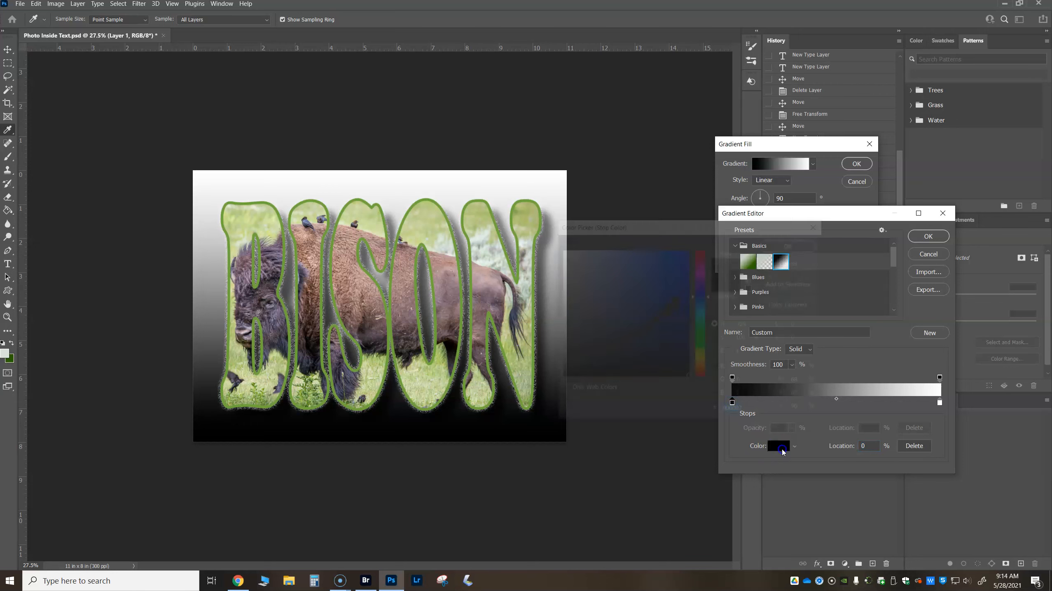
pyautogui.moveTo(666, 301); pyautogui.dragTo(659, 277)
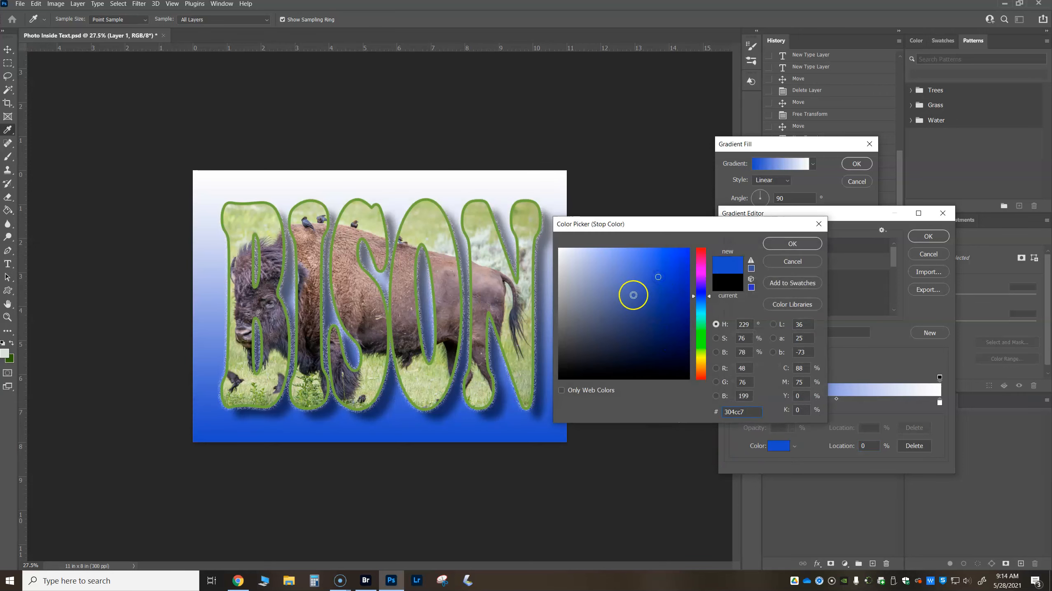
pyautogui.click(430, 394)
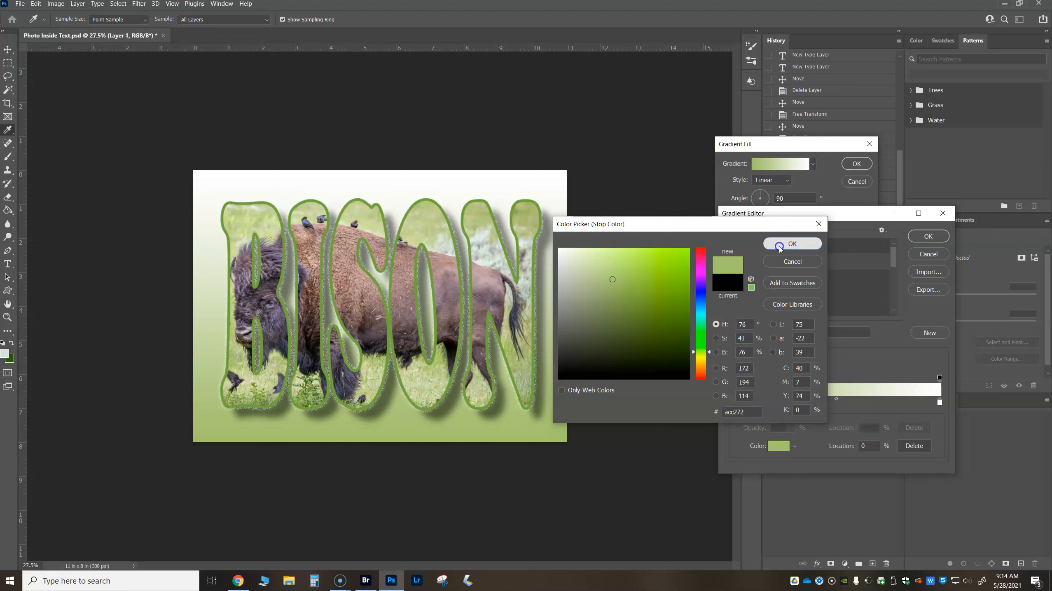
pyautogui.click(785, 243)
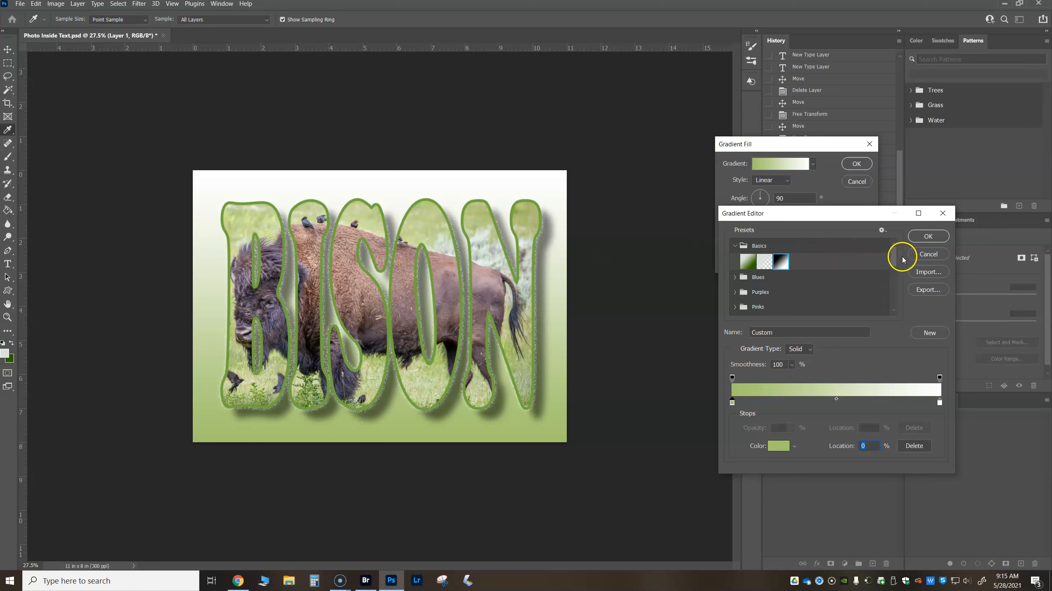
pyautogui.click(918, 239)
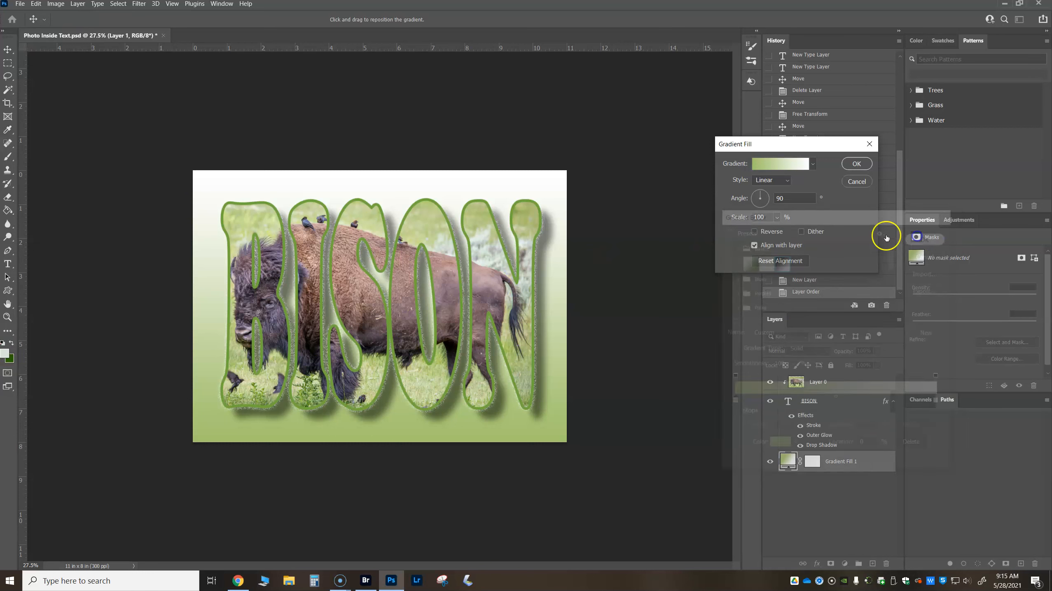
# - Set the linear gradient's angle to about 97° and apply the gradient fill
pyautogui.moveTo(766, 206); pyautogui.dragTo(767, 196)
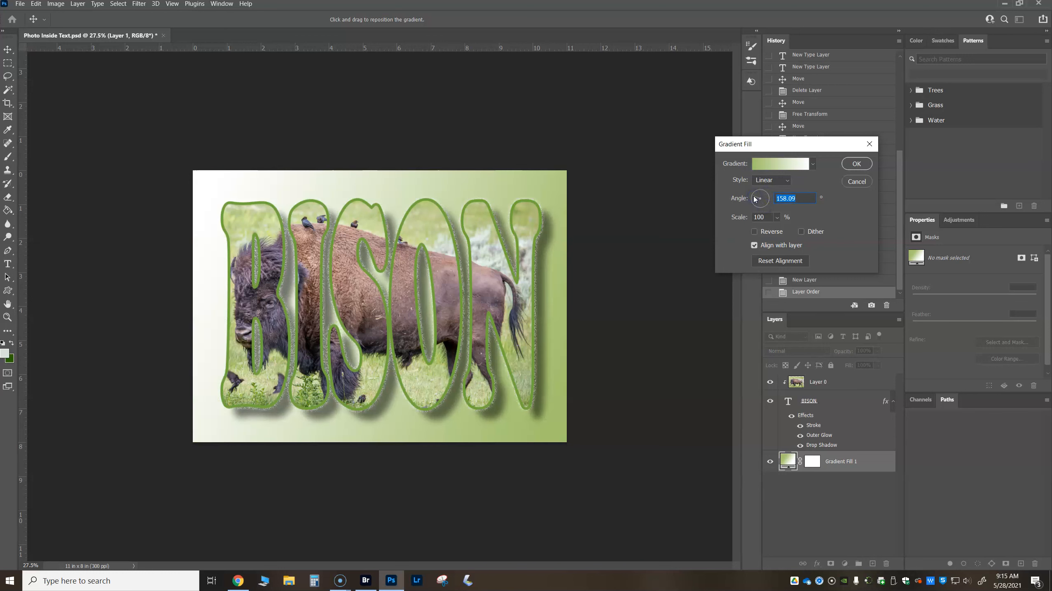
pyautogui.moveTo(755, 207); pyautogui.dragTo(760, 193)
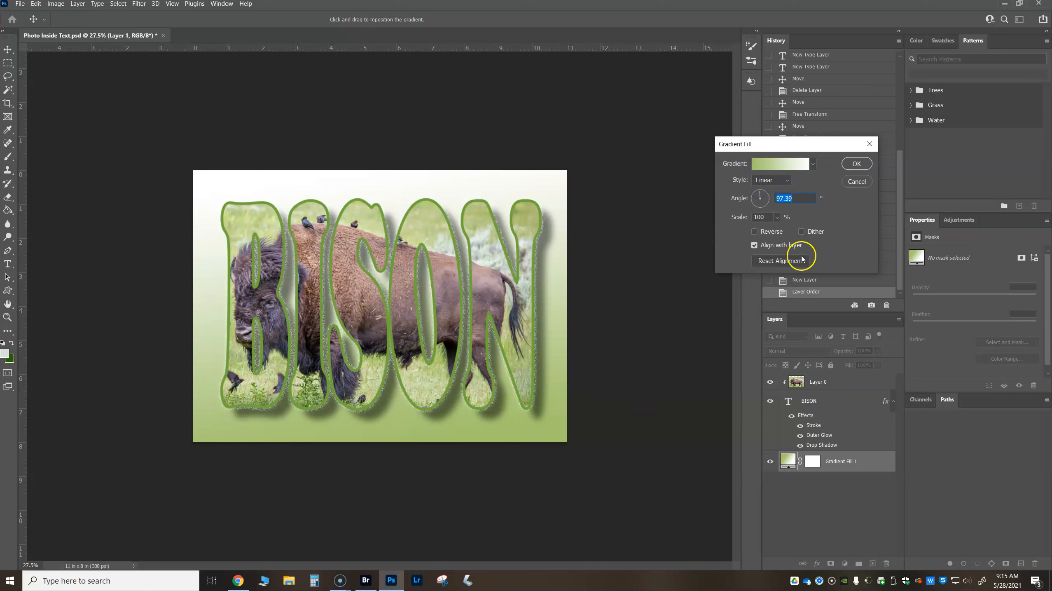
pyautogui.click(857, 164)
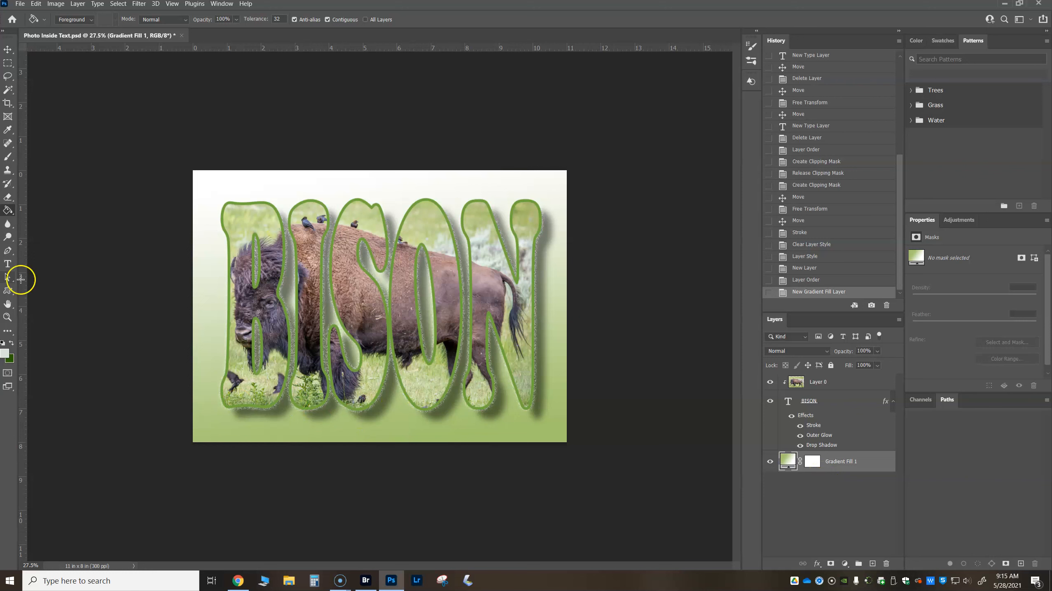
pyautogui.click(8, 265)
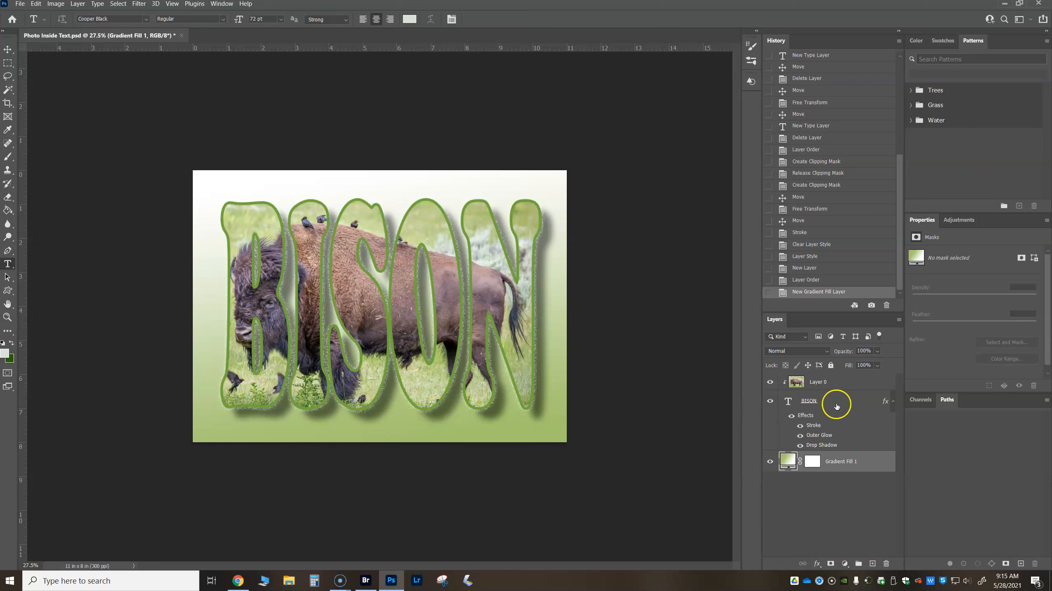
pyautogui.click(843, 383)
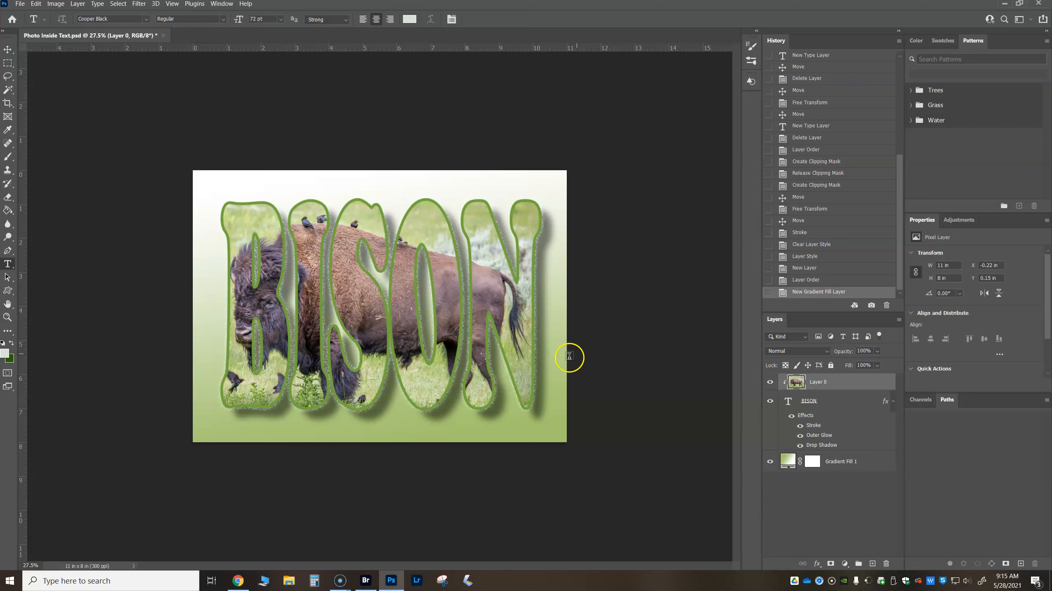
pyautogui.click(437, 437)
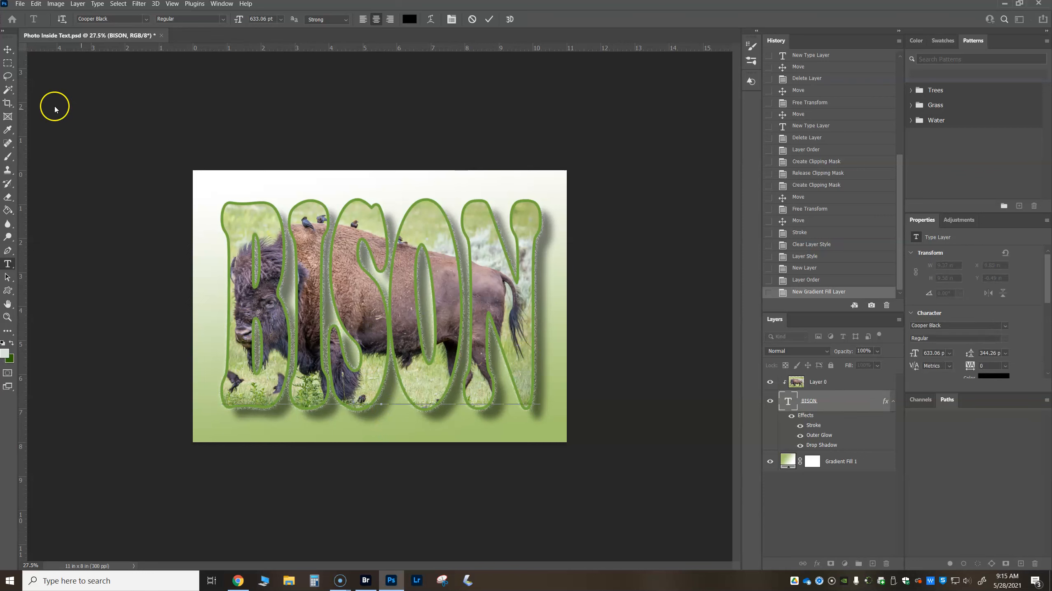
pyautogui.click(5, 50)
# - Add the creator's name as 72 pt Cooper Black text below the BISON lettering, on an unclipped layer above the photo
pyautogui.click(8, 265)
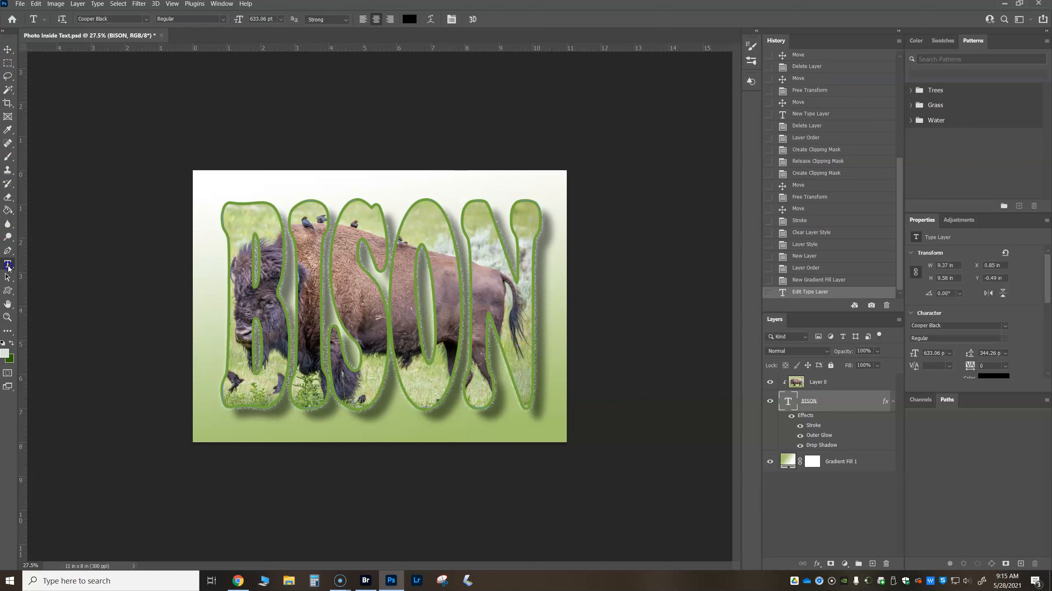
pyautogui.click(400, 432)
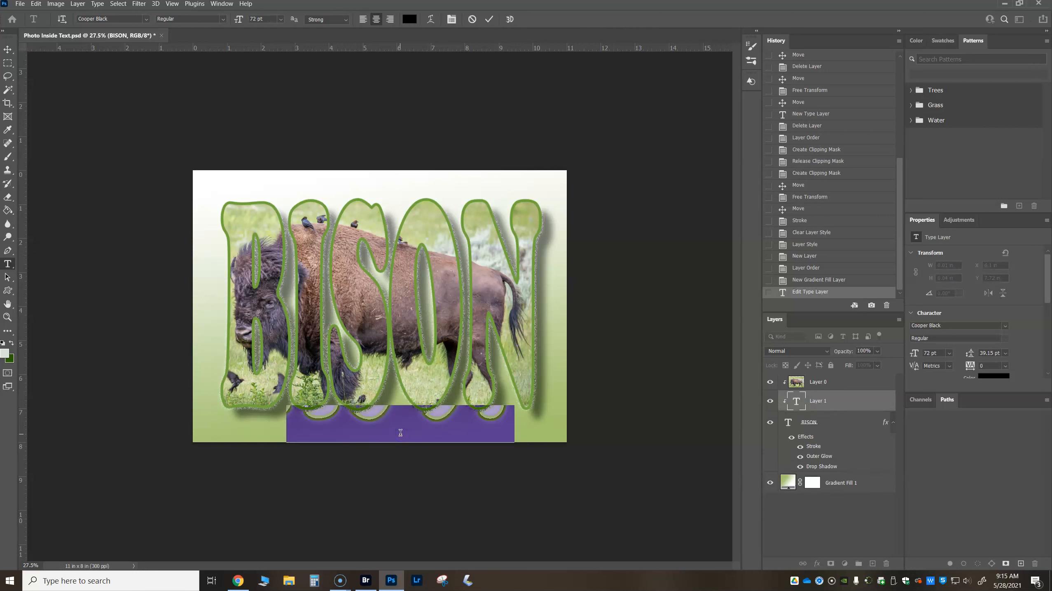
pyautogui.press('BackSpace')
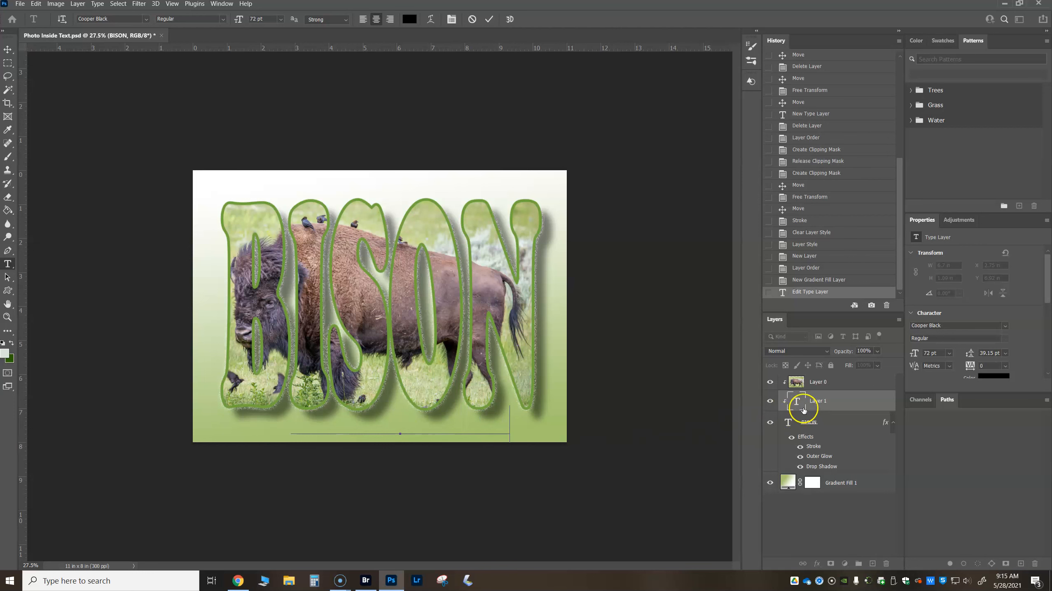
pyautogui.moveTo(818, 400); pyautogui.dragTo(823, 378)
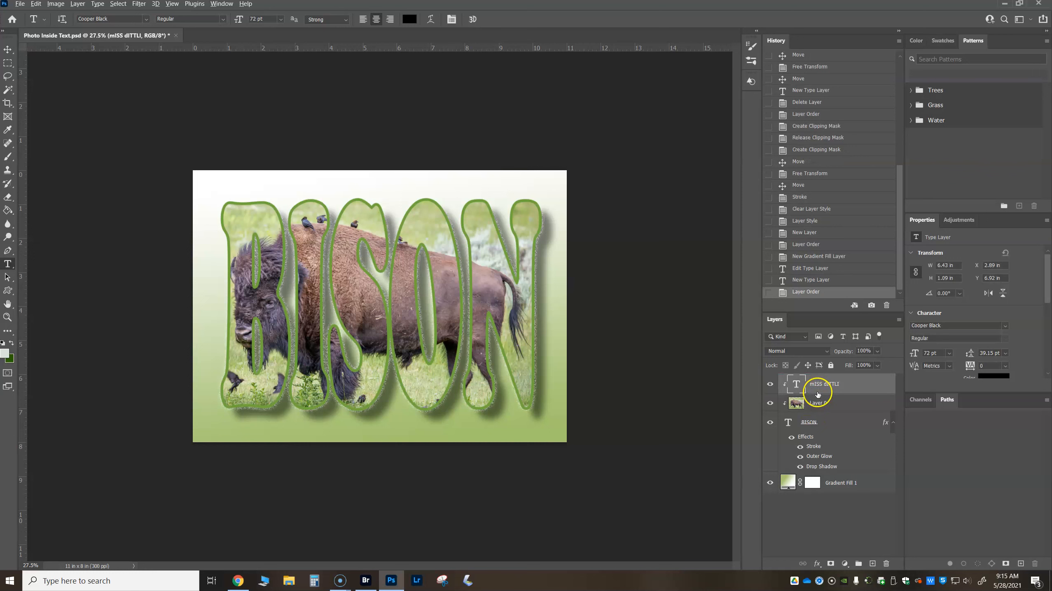
pyautogui.keyDown('alt'); pyautogui.click(819, 391); pyautogui.keyUp('alt')
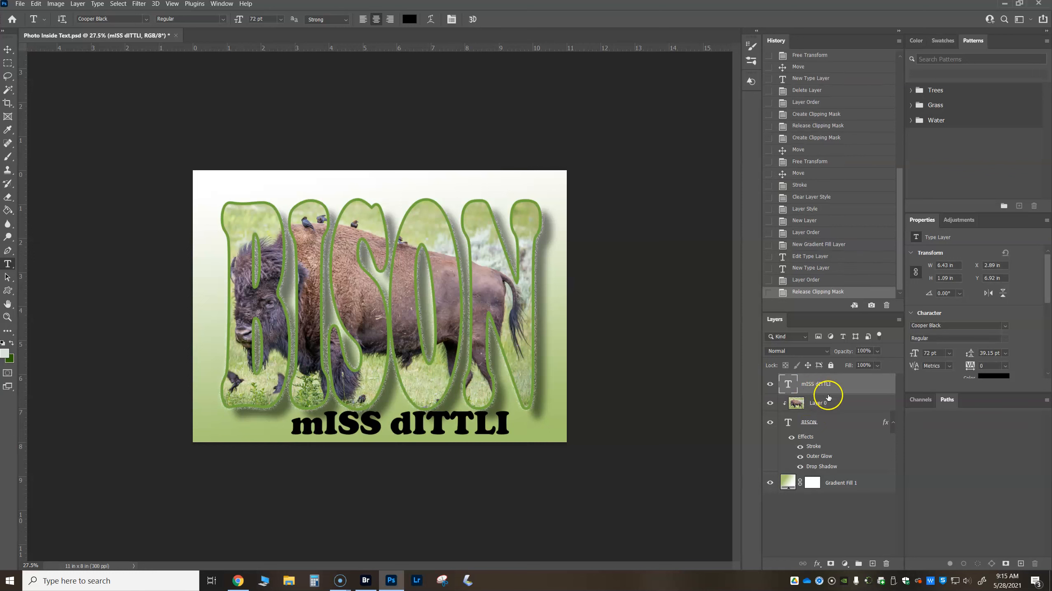
# - Capitalize the first letter of both words in the name text and commit the edit
pyautogui.click(332, 434)
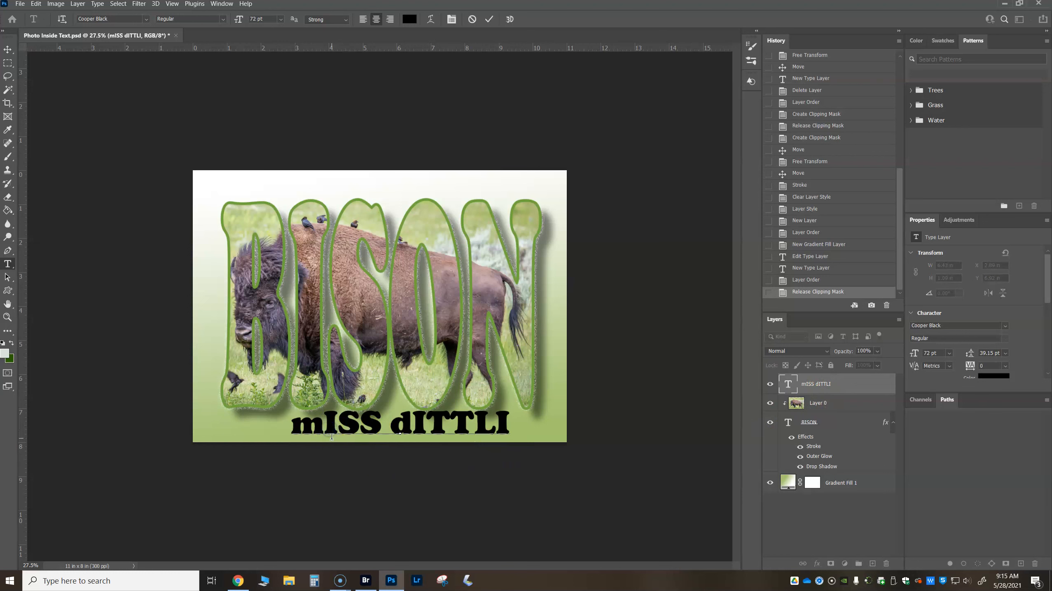
pyautogui.press('BackSpace')
pyautogui.write('M')
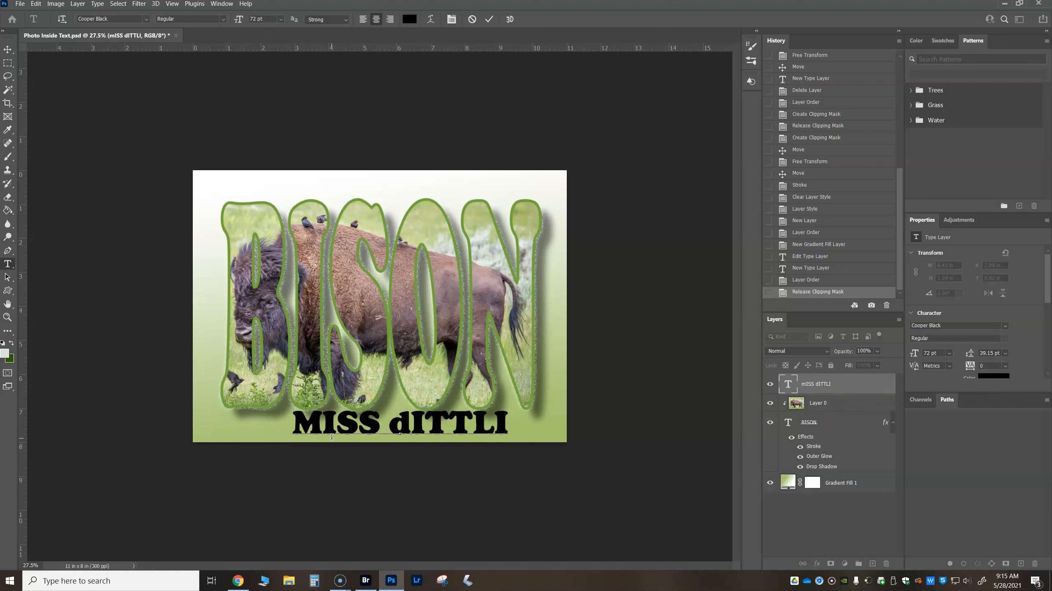
pyautogui.click(413, 424)
pyautogui.press('BackSpace')
pyautogui.write('D')
pyautogui.click(8, 49)
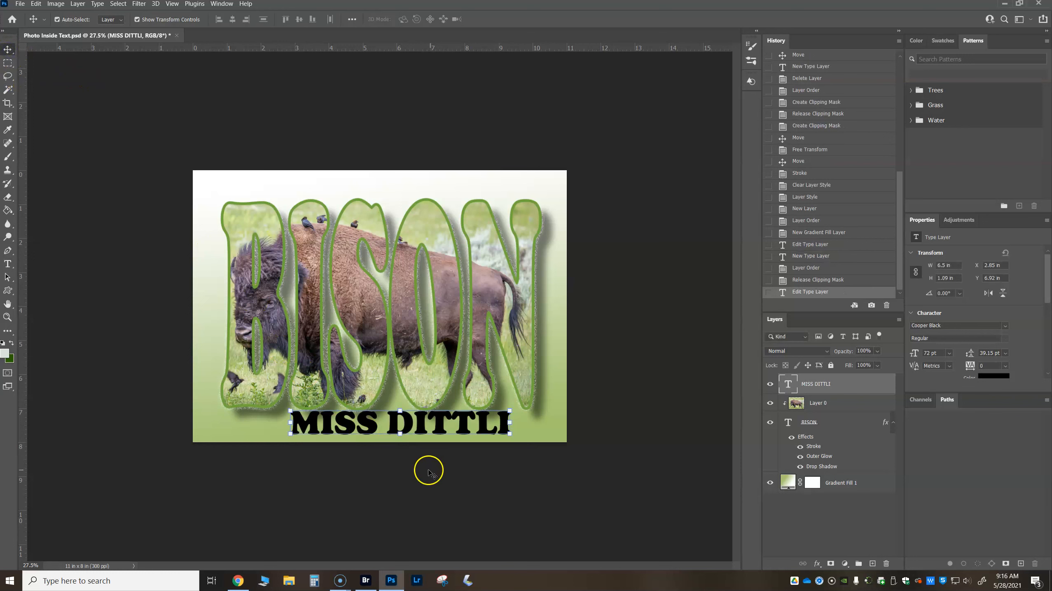
# - Move the name text to the lower-right corner of the canvas and scale it down to about 37 pt, about 3.4 in wide
pyautogui.moveTo(410, 424); pyautogui.dragTo(392, 428)
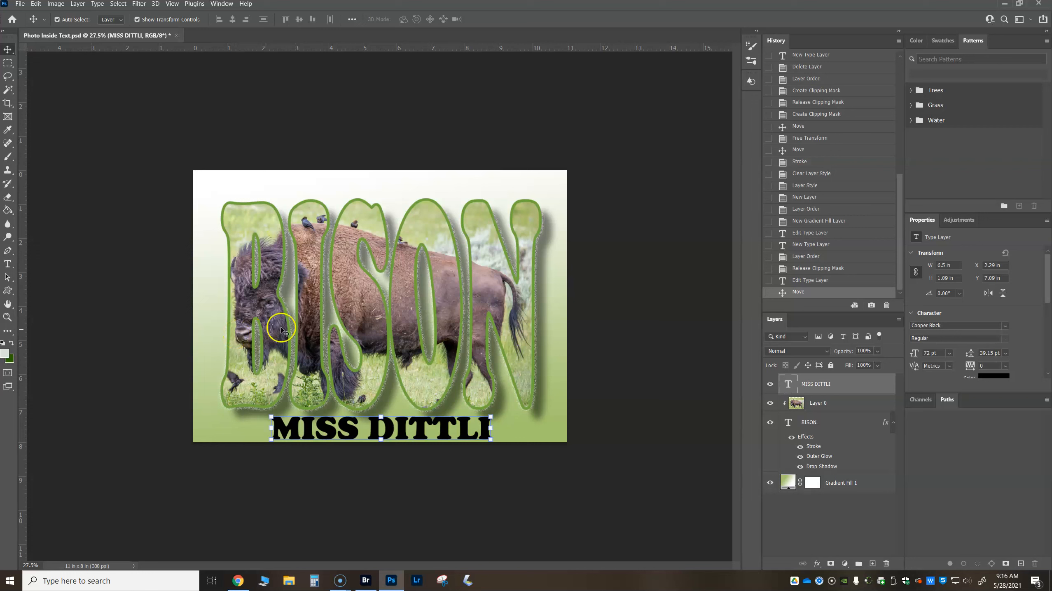
pyautogui.moveTo(355, 432); pyautogui.dragTo(413, 433)
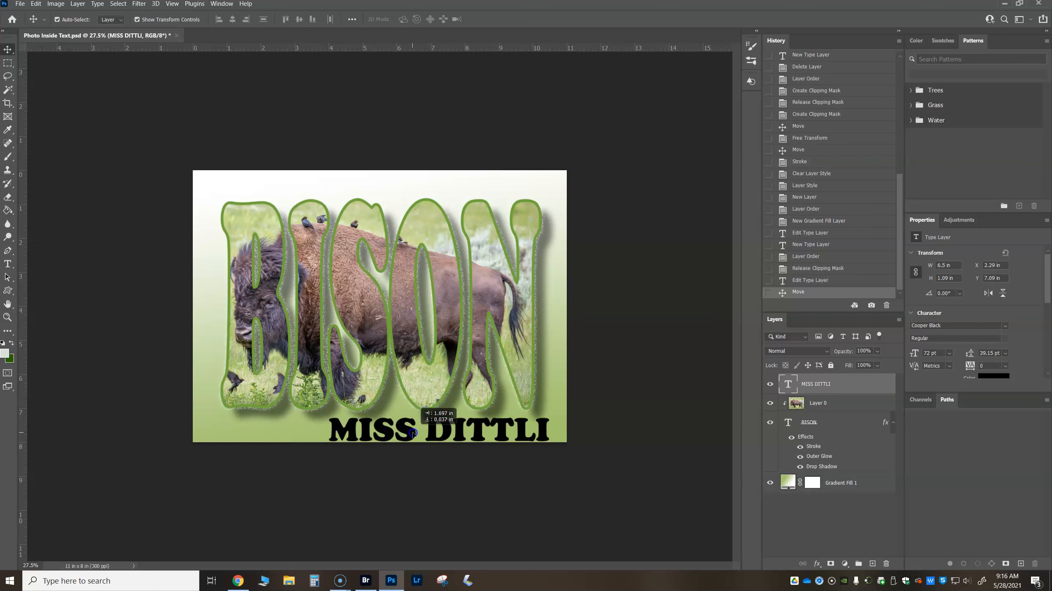
pyautogui.hotkey('ctrl', 't')
pyautogui.moveTo(332, 412); pyautogui.dragTo(466, 428)
pyautogui.press('Return')
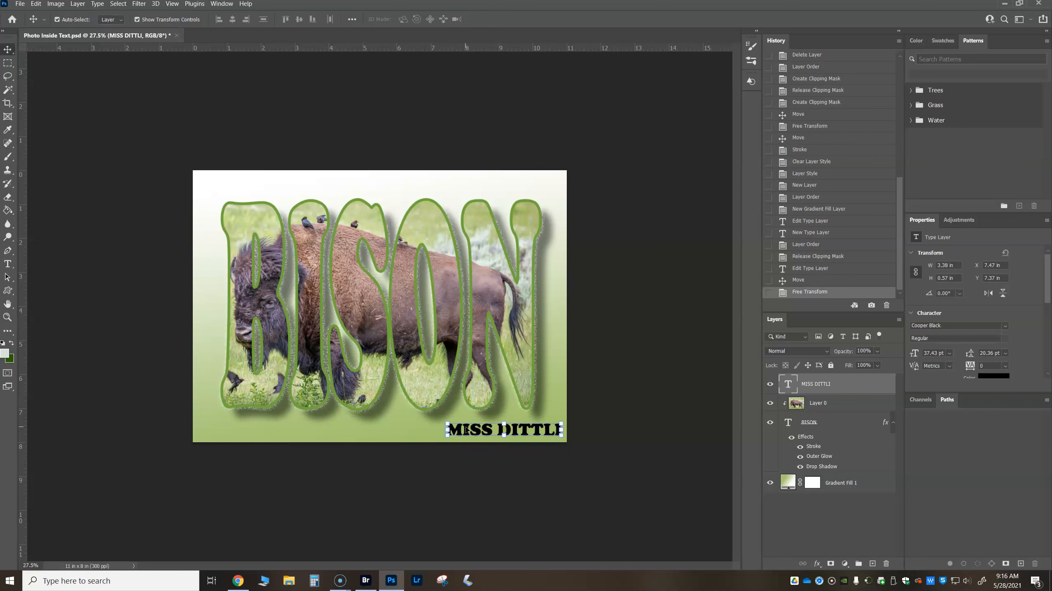
pyautogui.click(640, 408)
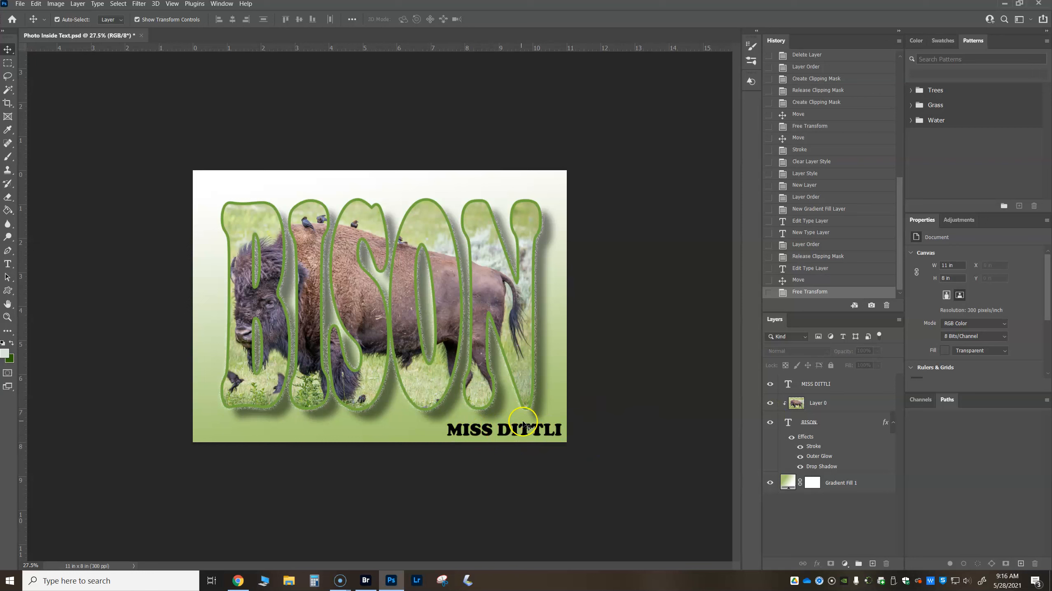
# - Nudge the name text slightly left, away from the canvas edge, and deselect it
pyautogui.click(490, 430)
pyautogui.moveTo(488, 431); pyautogui.dragTo(486, 430)
pyautogui.click(640, 443)
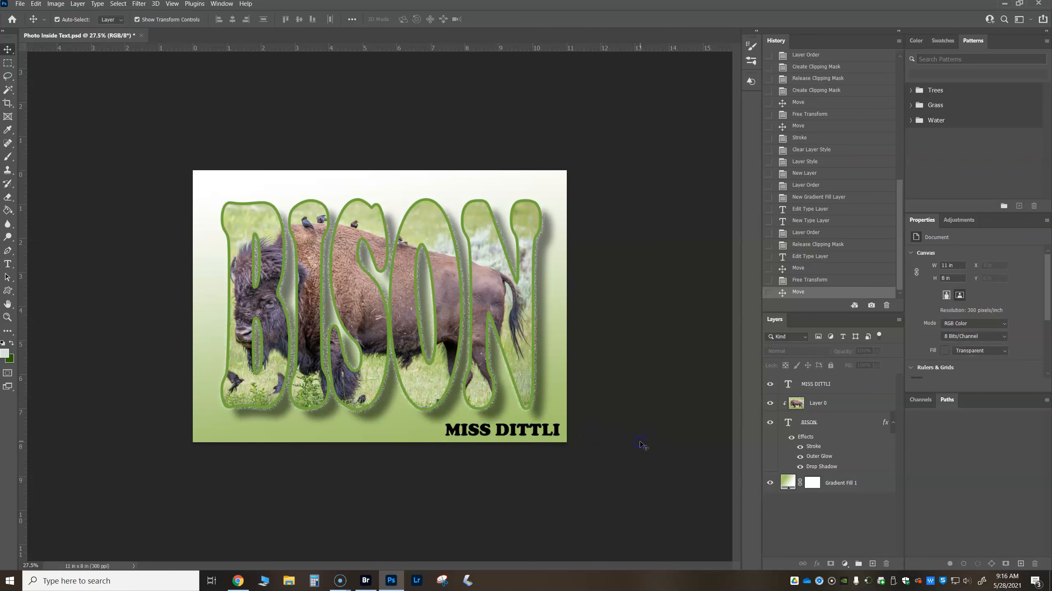